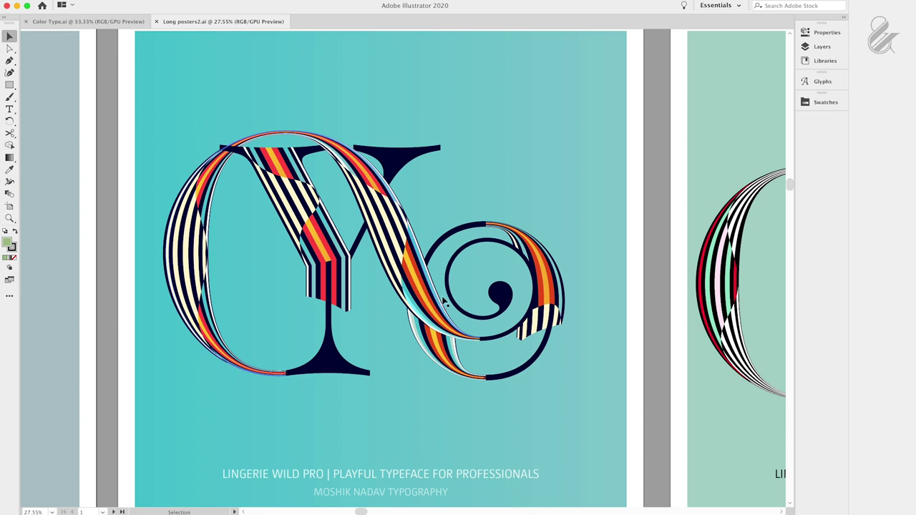
Examine the teal, grey, light green and beige lettering posters, followed by the mint and light grey ones in the same row.
{"action": "key", "text": "space"}
{"action": "left_click_drag", "start_coordinate": [316, 320], "coordinate": [377, 292]}
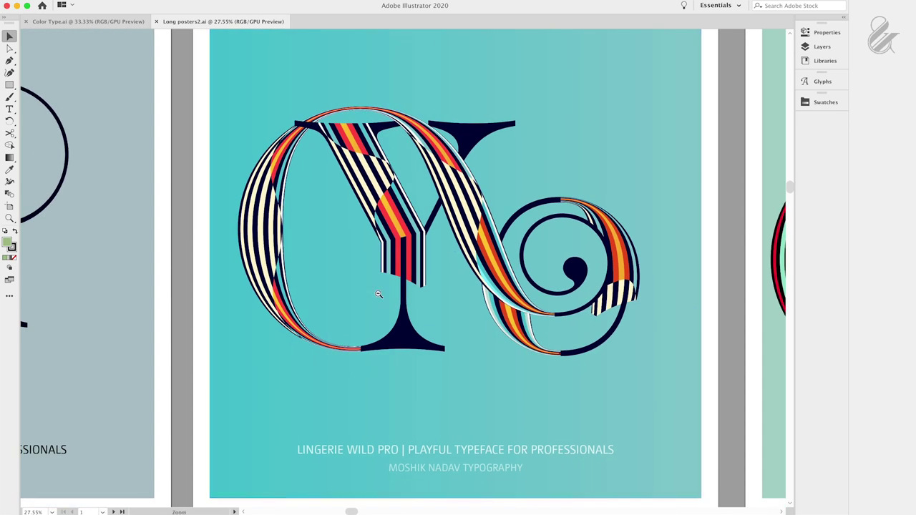
{"action": "key", "text": "super+minus"}
{"action": "left_click_drag", "start_coordinate": [215, 215], "coordinate": [431, 271]}
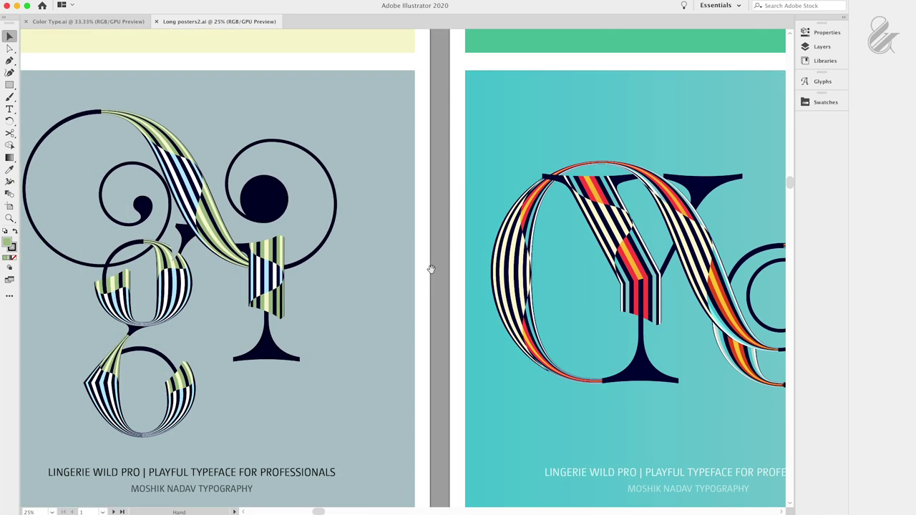
{"action": "left_click_drag", "start_coordinate": [244, 222], "coordinate": [286, 146]}
{"action": "left_click_drag", "start_coordinate": [306, 326], "coordinate": [313, 64]}
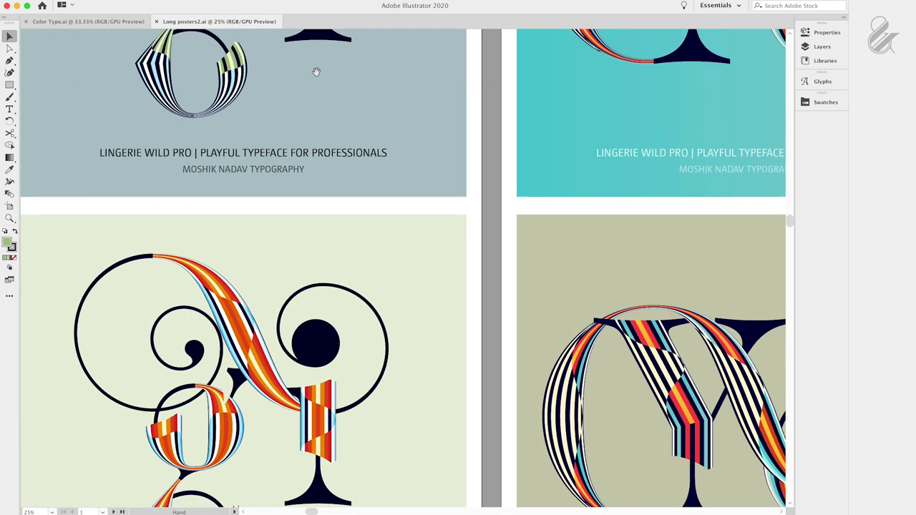
{"action": "left_click_drag", "start_coordinate": [341, 251], "coordinate": [333, 39]}
{"action": "left_click_drag", "start_coordinate": [502, 171], "coordinate": [129, 172]}
{"action": "left_click_drag", "start_coordinate": [402, 146], "coordinate": [54, 179]}
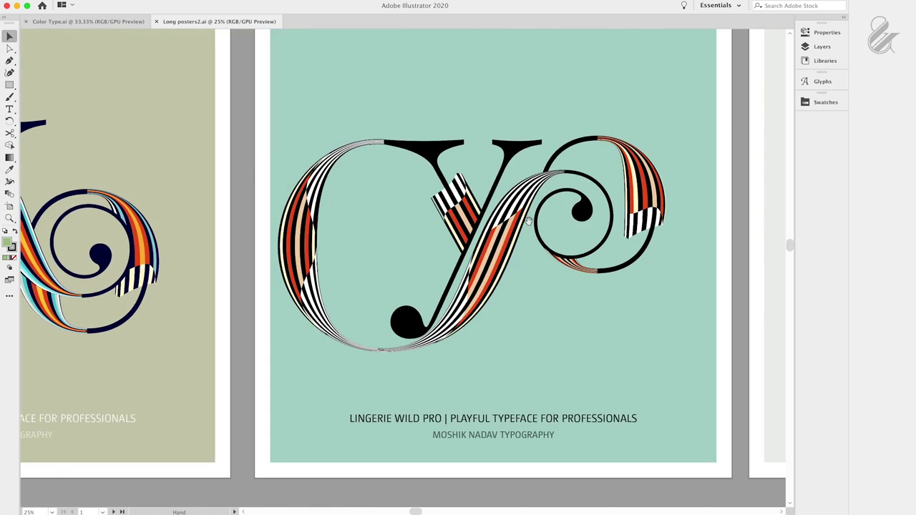
{"action": "left_click_drag", "start_coordinate": [528, 222], "coordinate": [319, 249]}
{"action": "left_click_drag", "start_coordinate": [526, 266], "coordinate": [159, 270]}
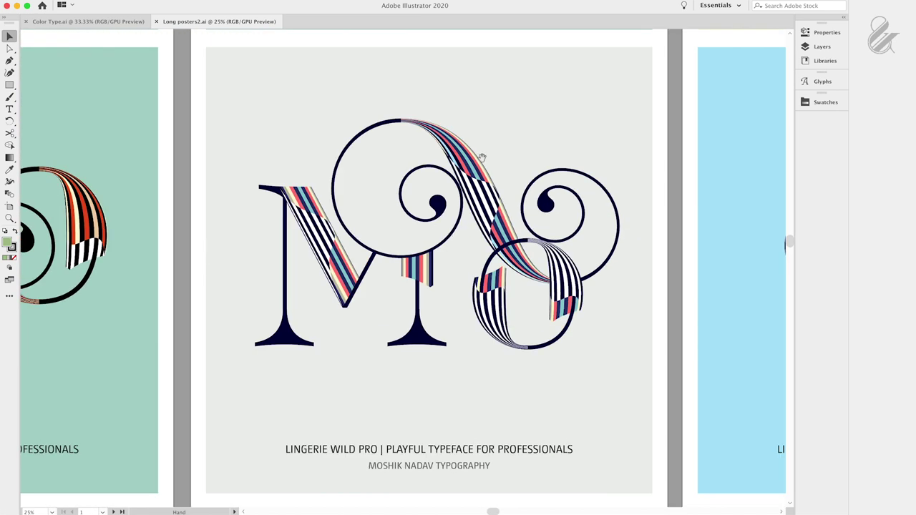
{"action": "left_click_drag", "start_coordinate": [511, 233], "coordinate": [21, 255]}
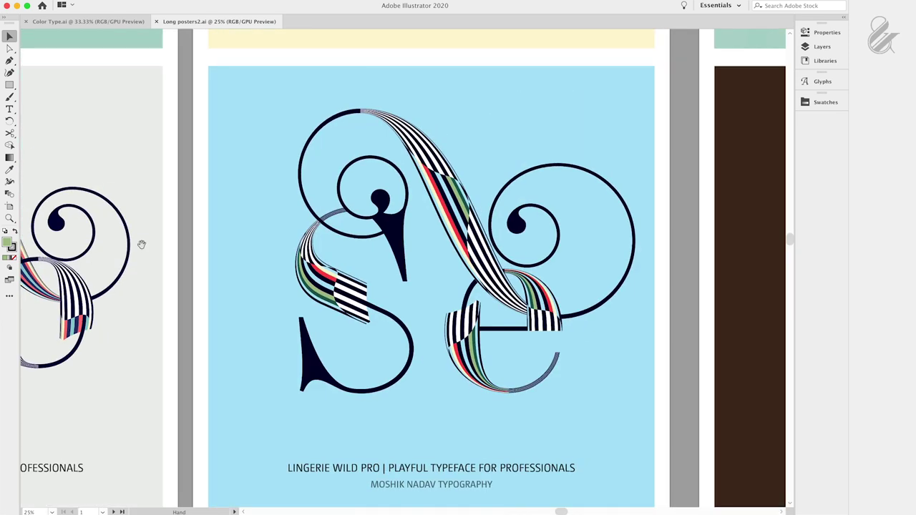
Examine the pale blue and cream lettering posters and the numeral posters on dark navy and off-white backgrounds.
{"action": "scroll", "coordinate": [506, 207], "scroll_direction": "up", "scroll_amount": 3}
{"action": "left_click_drag", "start_coordinate": [505, 207], "coordinate": [460, 342]}
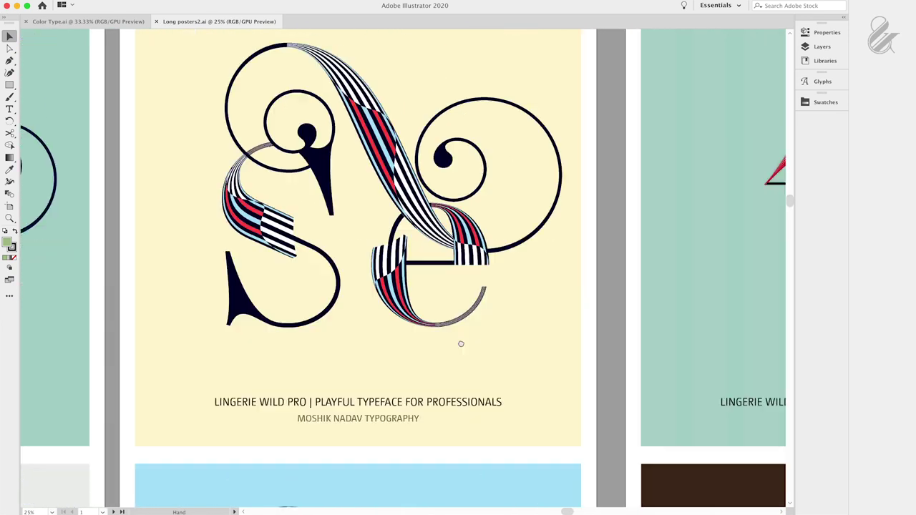
{"action": "left_click_drag", "start_coordinate": [587, 251], "coordinate": [249, 286]}
{"action": "left_click_drag", "start_coordinate": [407, 291], "coordinate": [214, 273]}
{"action": "left_click_drag", "start_coordinate": [276, 159], "coordinate": [284, 456]}
{"action": "left_click_drag", "start_coordinate": [318, 257], "coordinate": [325, 476]}
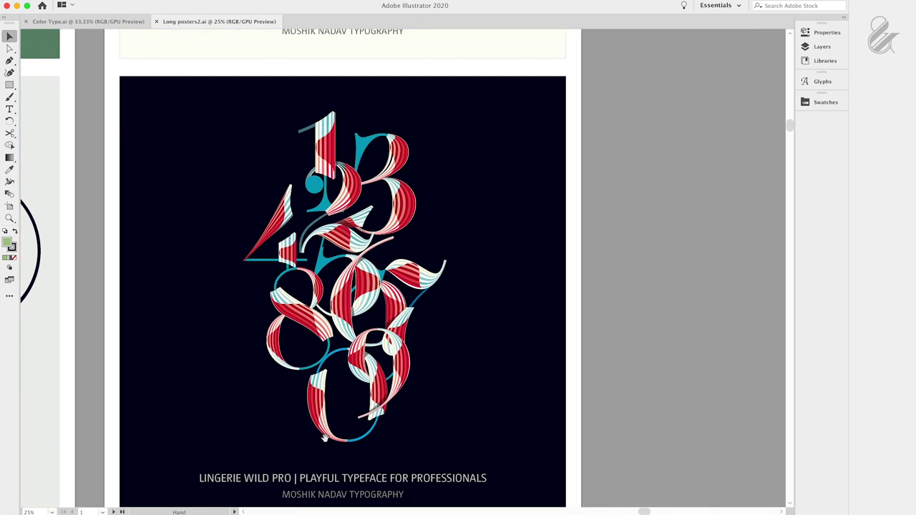
{"action": "left_click_drag", "start_coordinate": [347, 323], "coordinate": [373, 228]}
{"action": "scroll", "coordinate": [386, 212], "scroll_direction": "up", "scroll_amount": 4}
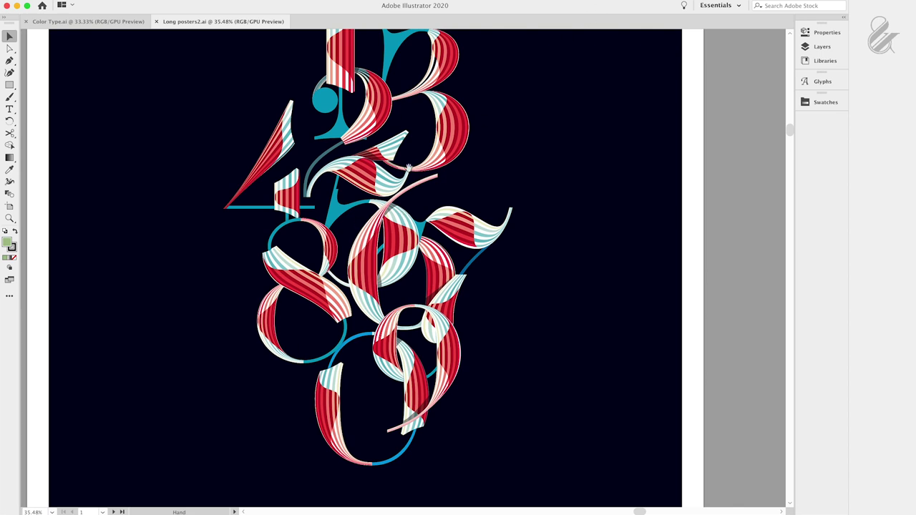
{"action": "scroll", "coordinate": [387, 176], "scroll_direction": "up", "scroll_amount": 5}
{"action": "left_click_drag", "start_coordinate": [392, 304], "coordinate": [405, 416]}
{"action": "left_click_drag", "start_coordinate": [413, 191], "coordinate": [415, 465]}
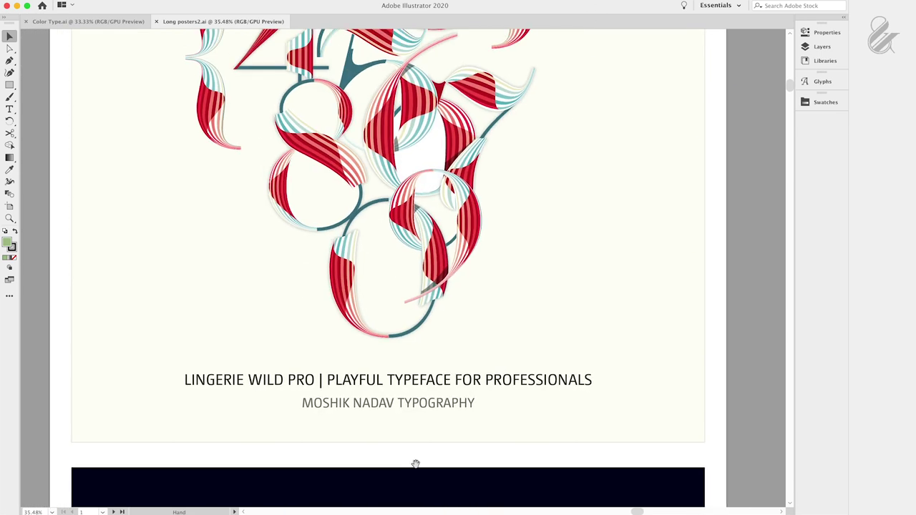
{"action": "left_click_drag", "start_coordinate": [407, 245], "coordinate": [414, 430]}
{"action": "left_click_drag", "start_coordinate": [422, 145], "coordinate": [413, 287]}
Examine the dark green, red, mint and pale yellow lettering posters for their different stripe colour schemes.
{"action": "left_click_drag", "start_coordinate": [381, 328], "coordinate": [610, 76]}
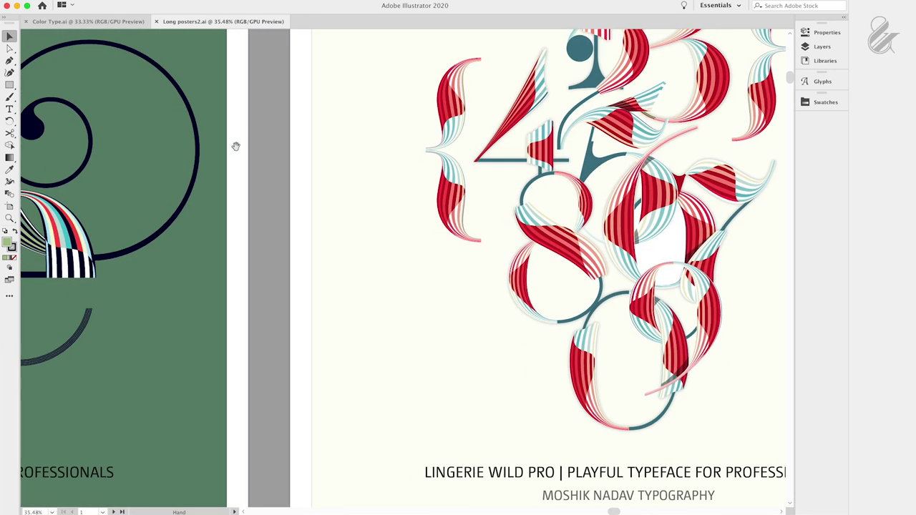
{"action": "left_click_drag", "start_coordinate": [247, 153], "coordinate": [609, 191]}
{"action": "left_click_drag", "start_coordinate": [368, 256], "coordinate": [530, 209]}
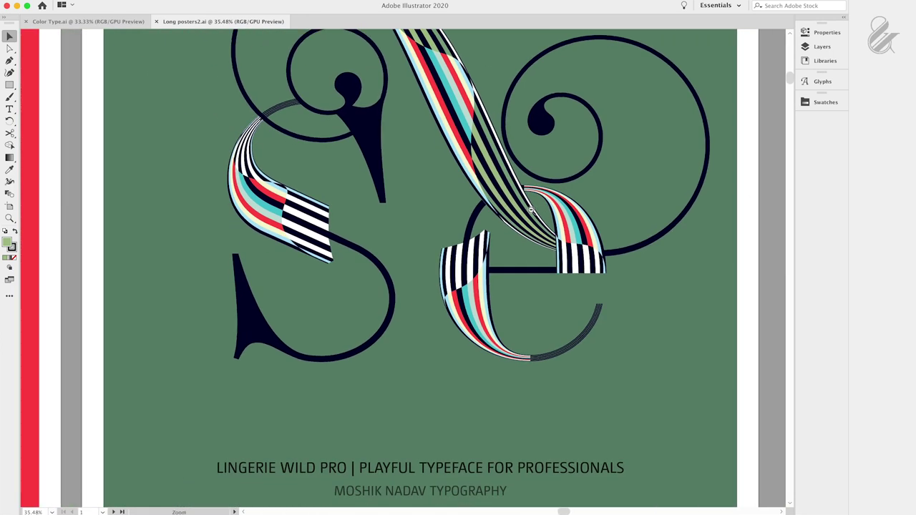
{"action": "left_click", "coordinate": [531, 210], "text": "alt+super"}
{"action": "left_click", "coordinate": [530, 210], "text": "alt+super"}
{"action": "left_click_drag", "start_coordinate": [346, 241], "coordinate": [548, 241]}
{"action": "scroll", "coordinate": [547, 240], "scroll_direction": "left", "scroll_amount": 10}
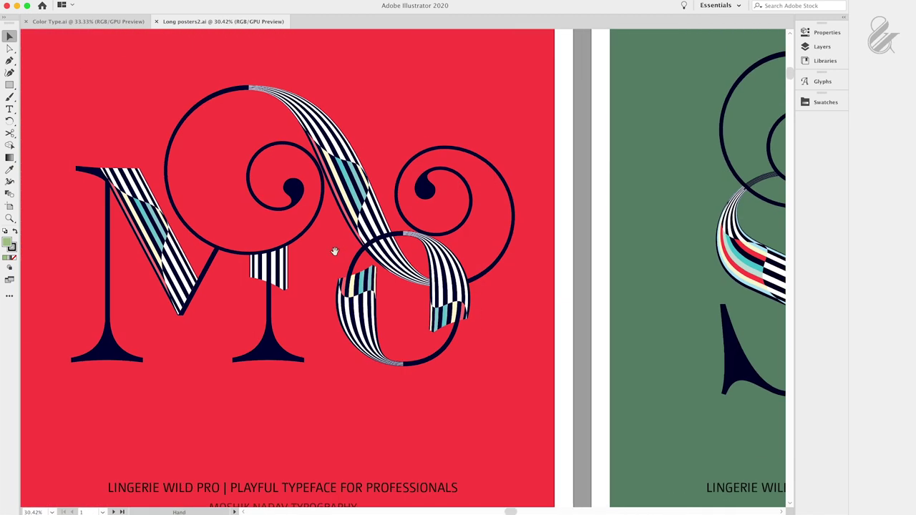
{"action": "scroll", "coordinate": [283, 281], "scroll_direction": "down", "scroll_amount": 1}
{"action": "scroll", "coordinate": [321, 272], "scroll_direction": "left", "scroll_amount": 10}
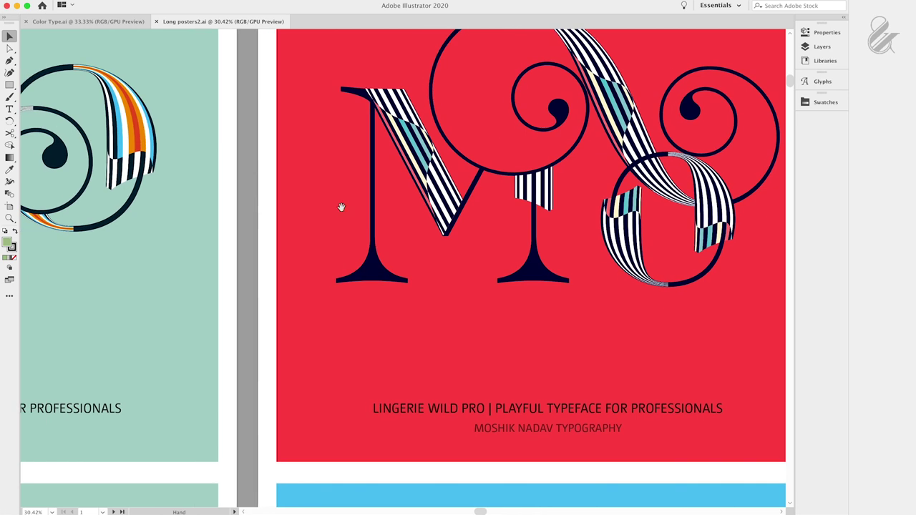
{"action": "scroll", "coordinate": [306, 225], "scroll_direction": "down", "scroll_amount": 5}
{"action": "scroll", "coordinate": [305, 225], "scroll_direction": "left", "scroll_amount": 10}
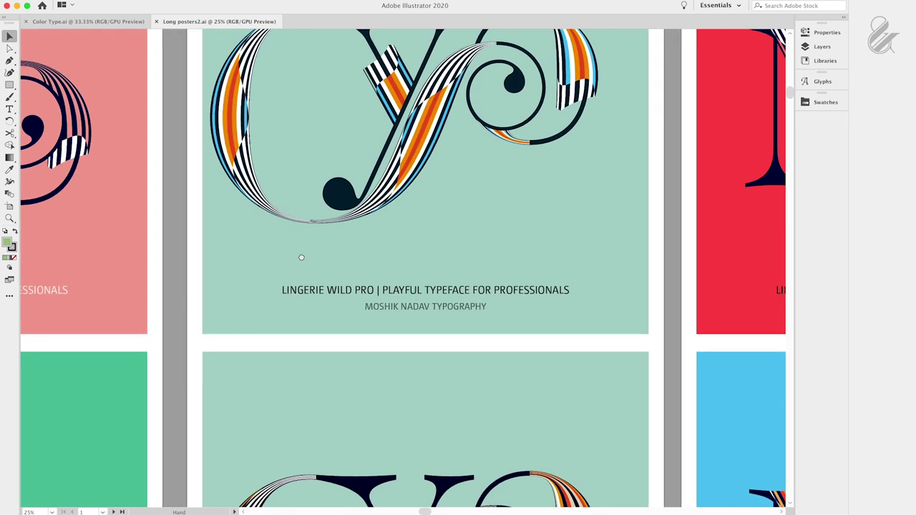
{"action": "scroll", "coordinate": [285, 264], "scroll_direction": "down", "scroll_amount": 6}
{"action": "scroll", "coordinate": [284, 265], "scroll_direction": "left", "scroll_amount": 15}
{"action": "scroll", "coordinate": [489, 204], "scroll_direction": "down", "scroll_amount": 4}
{"action": "scroll", "coordinate": [489, 204], "scroll_direction": "left", "scroll_amount": 10}
{"action": "scroll", "coordinate": [289, 243], "scroll_direction": "left", "scroll_amount": 6}
{"action": "scroll", "coordinate": [464, 211], "scroll_direction": "down", "scroll_amount": 2}
{"action": "scroll", "coordinate": [466, 201], "scroll_direction": "up", "scroll_amount": 1}
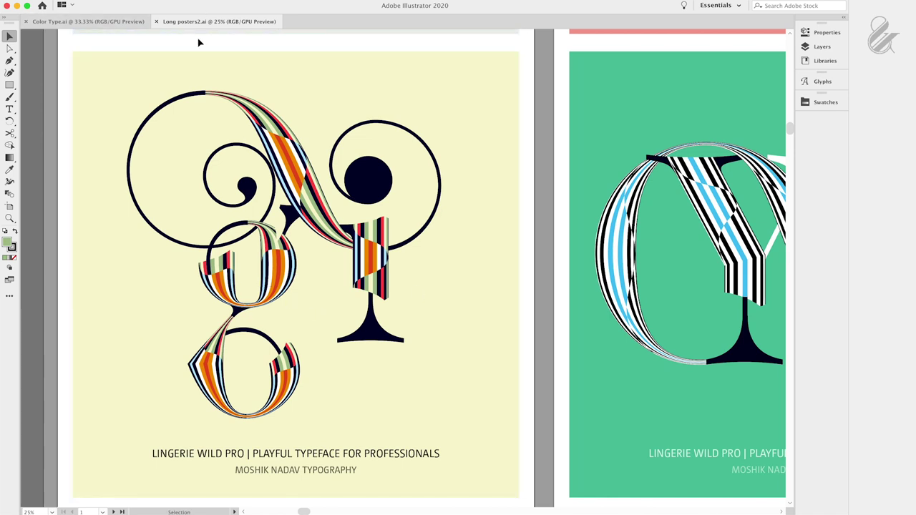
Switch to the Color Type.ai document and compare the coloured poster with its black-and-white version.
{"action": "left_click", "coordinate": [123, 21]}
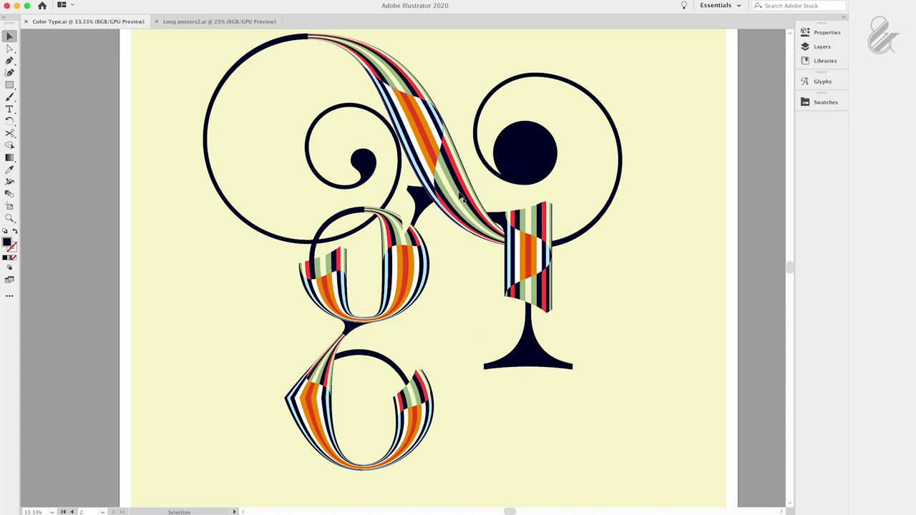
{"action": "left_click", "coordinate": [550, 249], "text": "alt+super"}
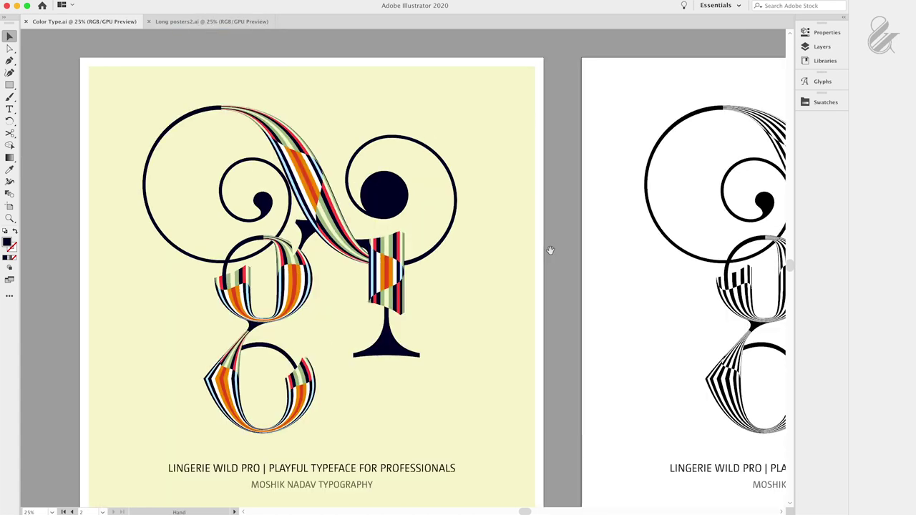
{"action": "left_click_drag", "start_coordinate": [522, 246], "coordinate": [525, 209]}
{"action": "left_click_drag", "start_coordinate": [592, 246], "coordinate": [302, 264]}
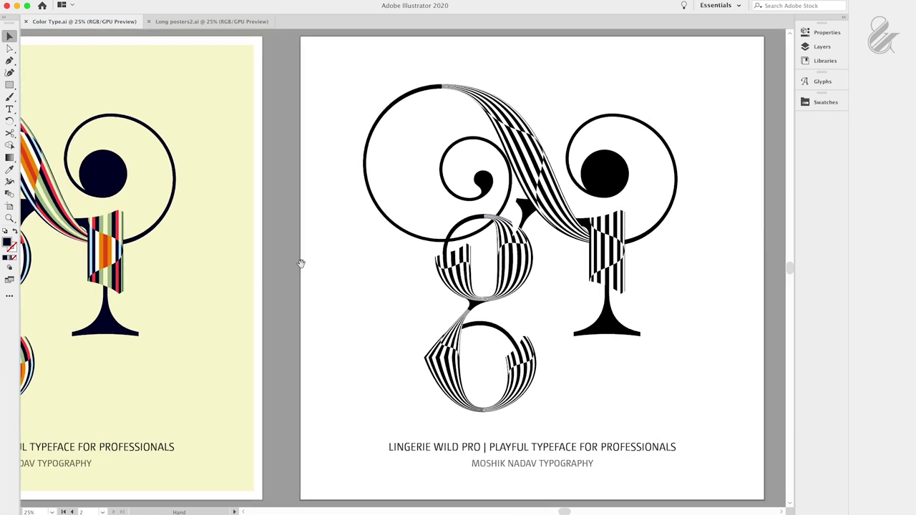
{"action": "left_click_drag", "start_coordinate": [494, 259], "coordinate": [286, 239]}
{"action": "left_click_drag", "start_coordinate": [356, 219], "coordinate": [300, 251]}
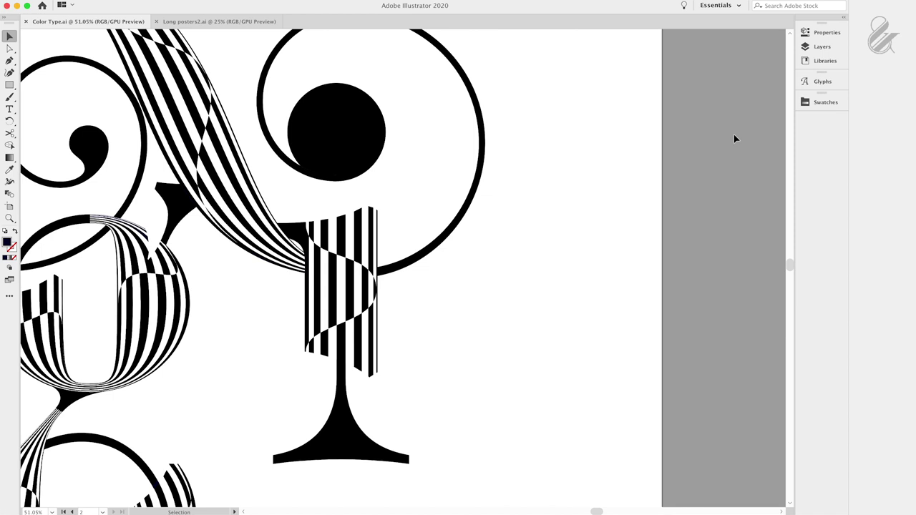
Activate the Live Paint Bucket and place the colour swatches beside the black-and-white striped stem.
{"action": "key", "text": "k"}
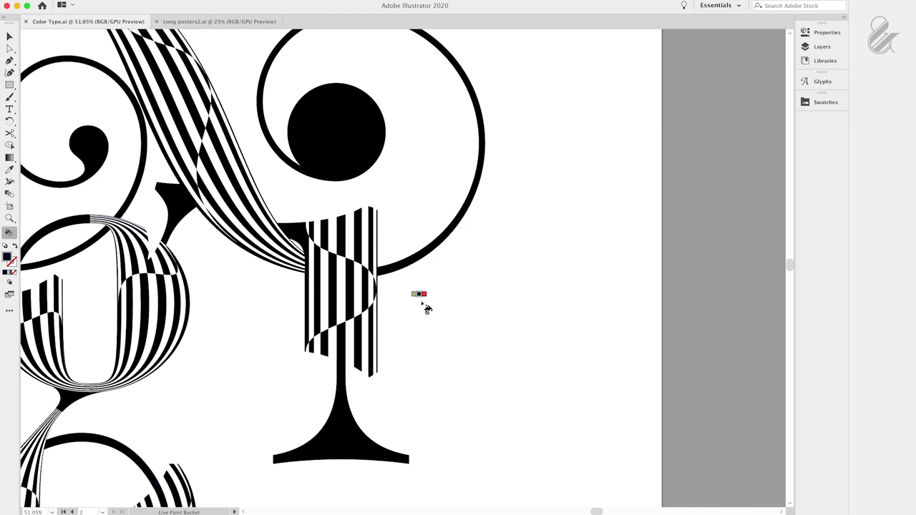
{"action": "left_click", "coordinate": [829, 104]}
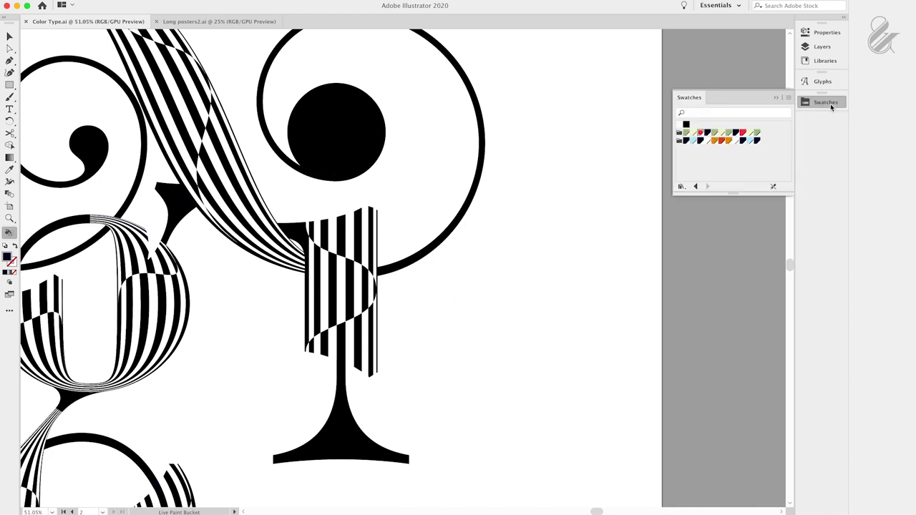
{"action": "left_click_drag", "start_coordinate": [698, 98], "coordinate": [531, 202]}
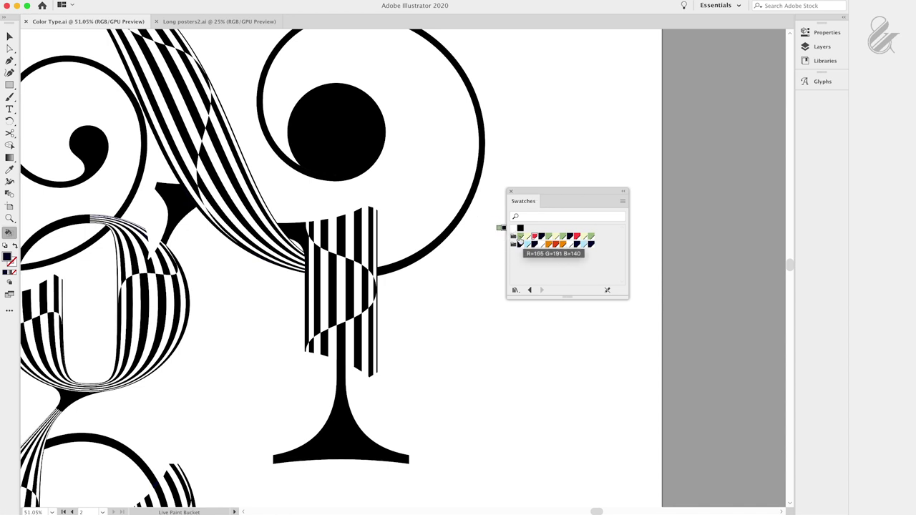
Examine the order of the stripe colours on the coloured poster's stem as a reference.
{"action": "left_click_drag", "start_coordinate": [294, 258], "coordinate": [549, 274]}
{"action": "left_click_drag", "start_coordinate": [223, 188], "coordinate": [529, 185]}
{"action": "left_click_drag", "start_coordinate": [296, 206], "coordinate": [602, 219]}
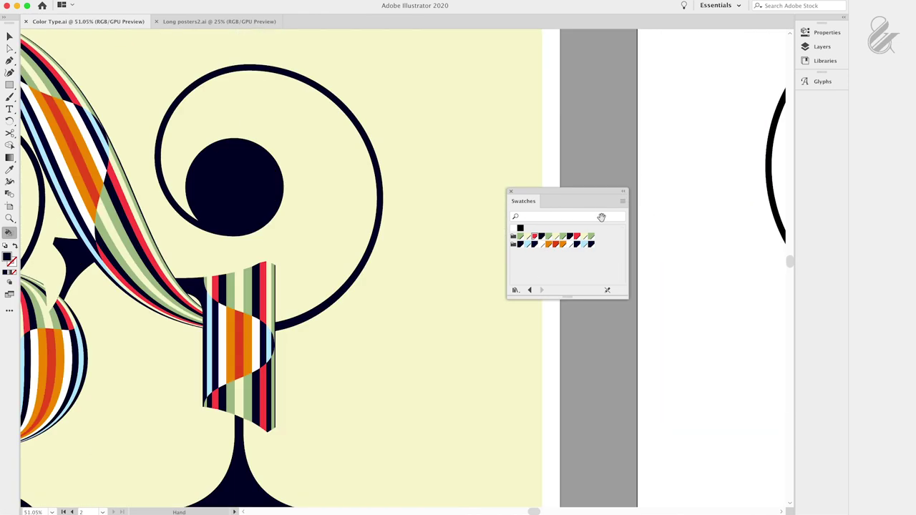
{"action": "left_click_drag", "start_coordinate": [227, 207], "coordinate": [286, 198]}
{"action": "left_click_drag", "start_coordinate": [309, 330], "coordinate": [418, 319]}
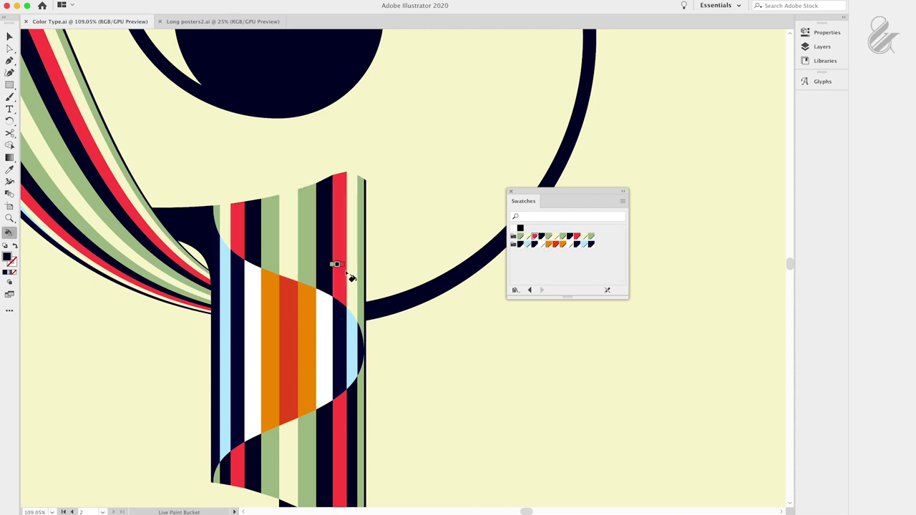
Select the striped stem artwork on the black-and-white poster for live painting.
{"action": "scroll", "coordinate": [352, 272], "scroll_direction": "right", "scroll_amount": 10}
{"action": "scroll", "coordinate": [305, 213], "scroll_direction": "right", "scroll_amount": 15}
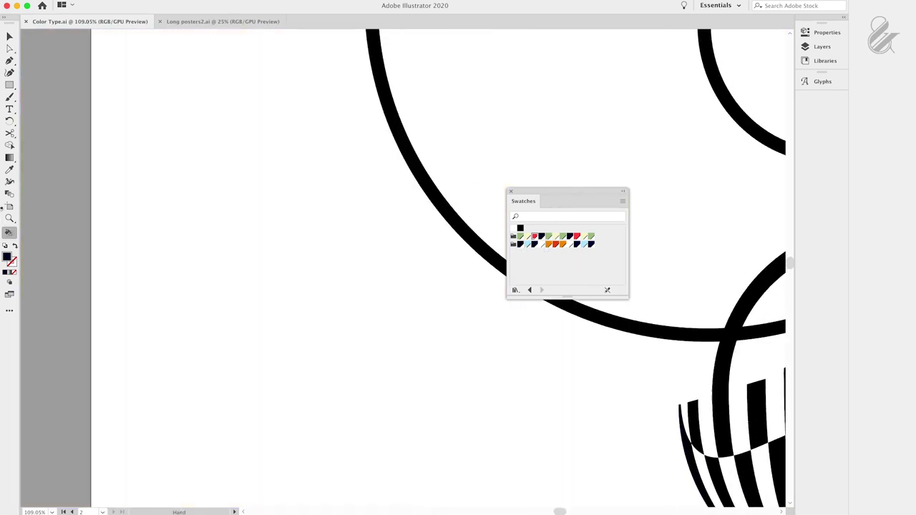
{"action": "left_click_drag", "start_coordinate": [249, 225], "coordinate": [143, 161]}
{"action": "left_click", "coordinate": [171, 178], "text": "alt+super"}
{"action": "left_click", "coordinate": [172, 178], "text": "alt+super"}
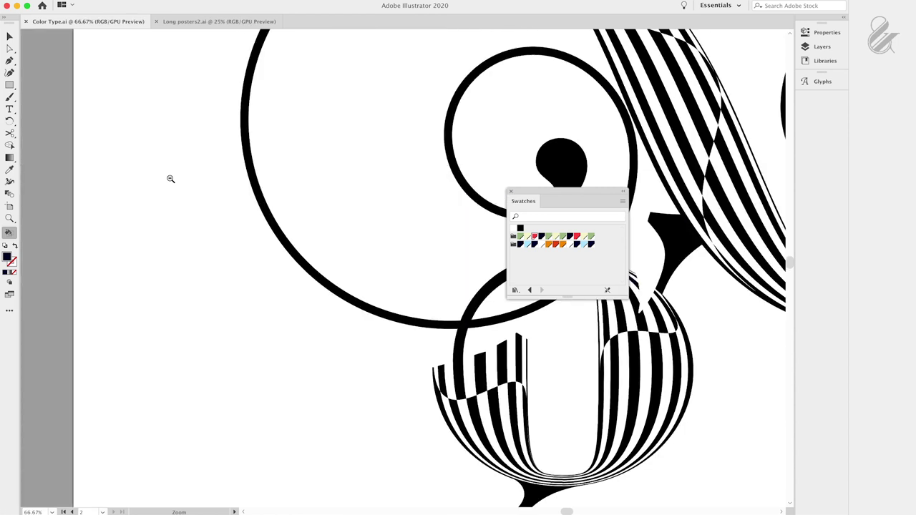
{"action": "left_click", "coordinate": [171, 178], "text": "alt+super"}
{"action": "left_click_drag", "start_coordinate": [320, 267], "coordinate": [390, 246]}
{"action": "scroll", "coordinate": [390, 246], "scroll_direction": "down", "scroll_amount": 3}
{"action": "scroll", "coordinate": [323, 242], "scroll_direction": "right", "scroll_amount": 10}
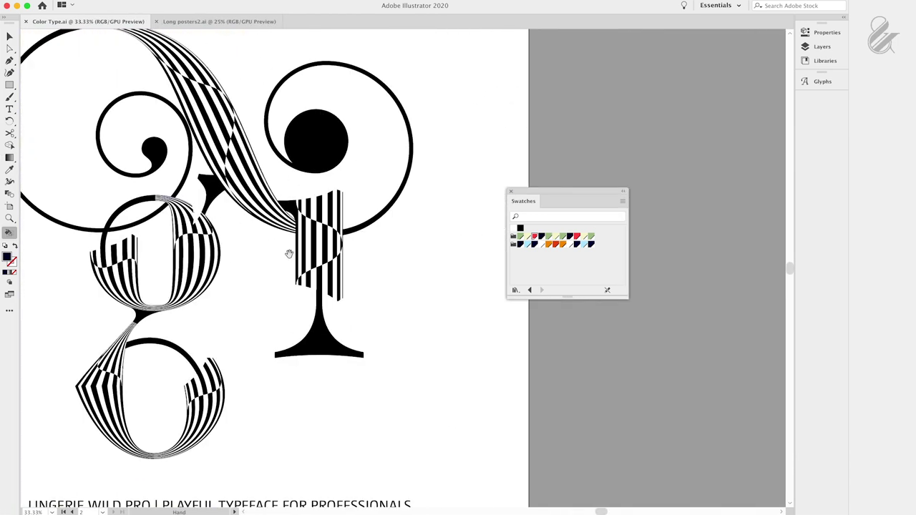
{"action": "key", "text": "super+space"}
{"action": "left_click_drag", "start_coordinate": [324, 229], "coordinate": [459, 187]}
{"action": "left_click_drag", "start_coordinate": [270, 215], "coordinate": [358, 198]}
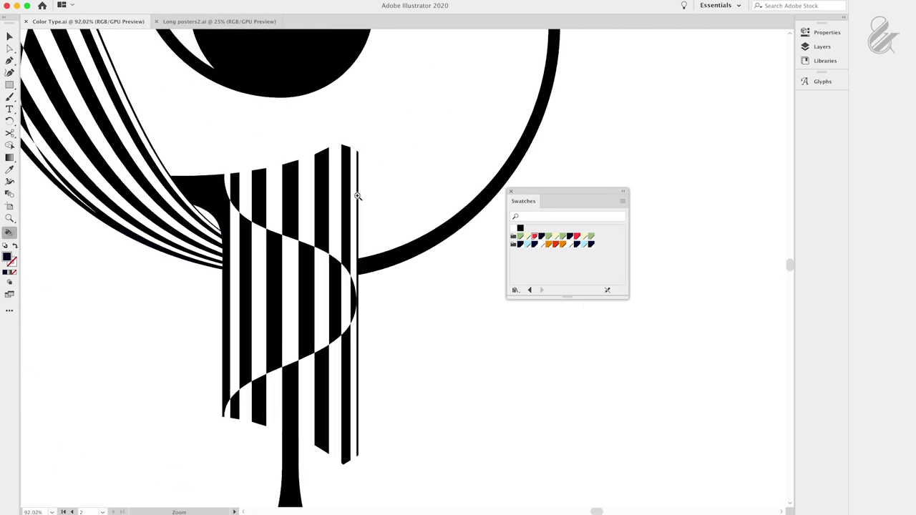
{"action": "scroll", "coordinate": [357, 217], "scroll_direction": "down", "scroll_amount": 3}
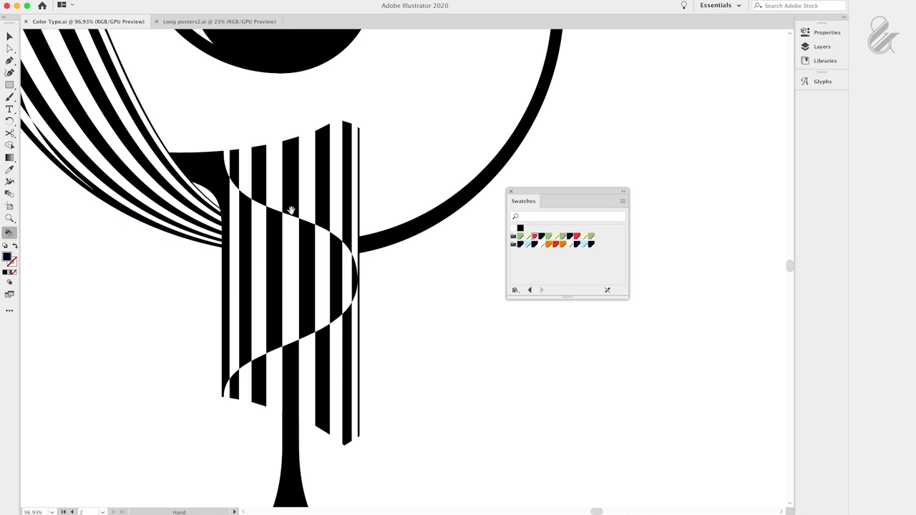
{"action": "left_click_drag", "start_coordinate": [283, 219], "coordinate": [263, 203]}
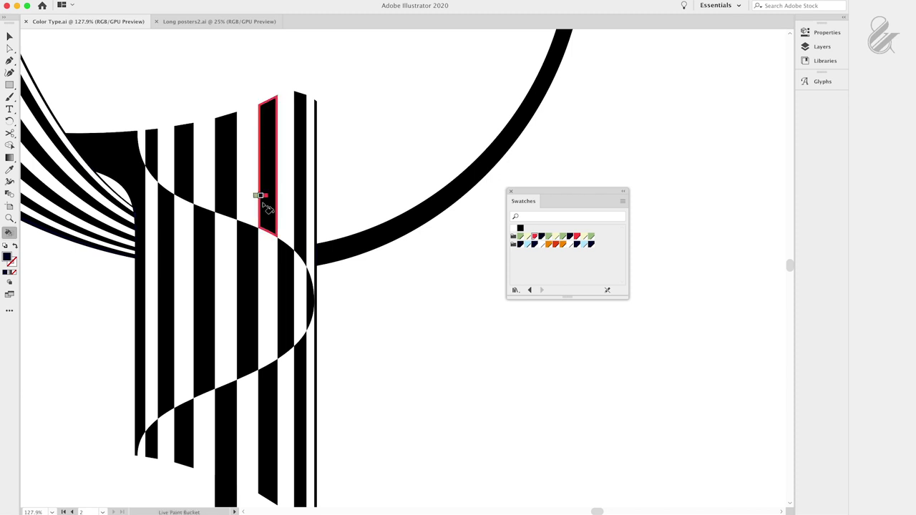
{"action": "key", "text": "v"}
{"action": "left_click", "coordinate": [267, 210]}
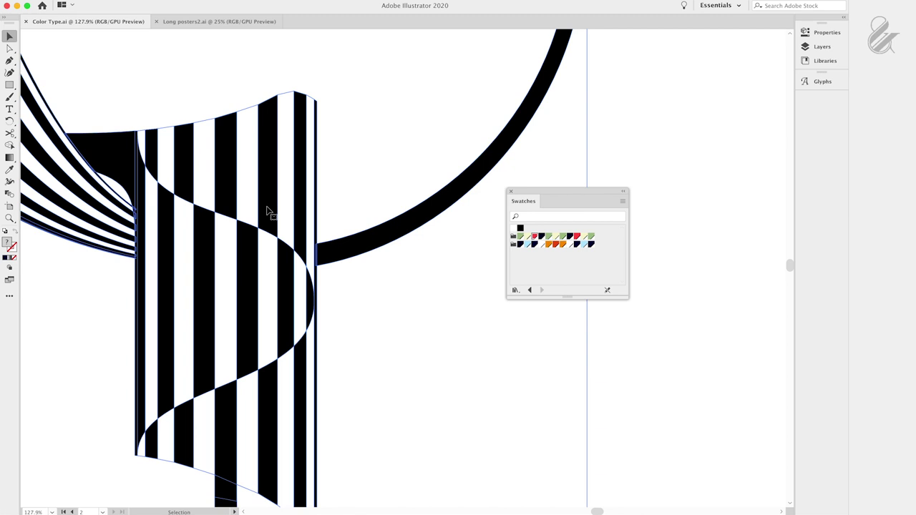
Live-paint the curved slivers at the upper and lower ends of the stem's first stripe with the R=165 G=191 B=140 green swatch.
{"action": "key", "text": "k"}
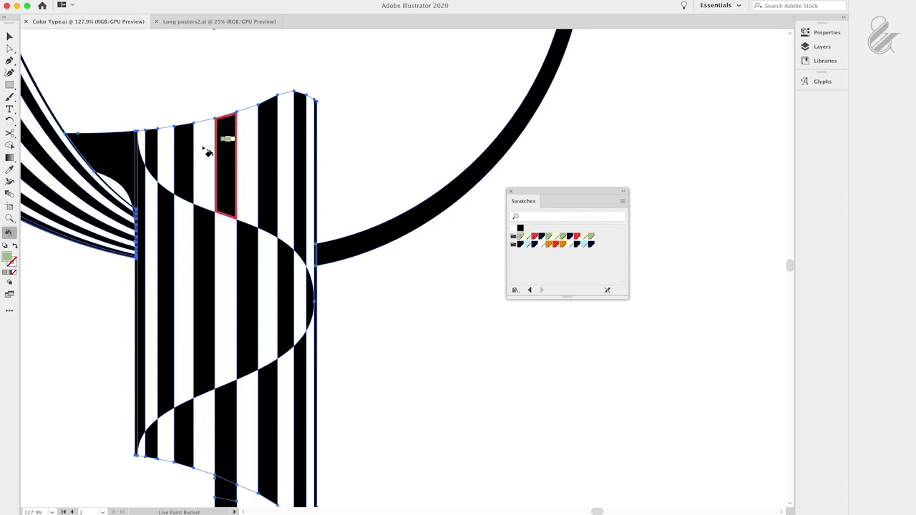
{"action": "left_click", "coordinate": [142, 144]}
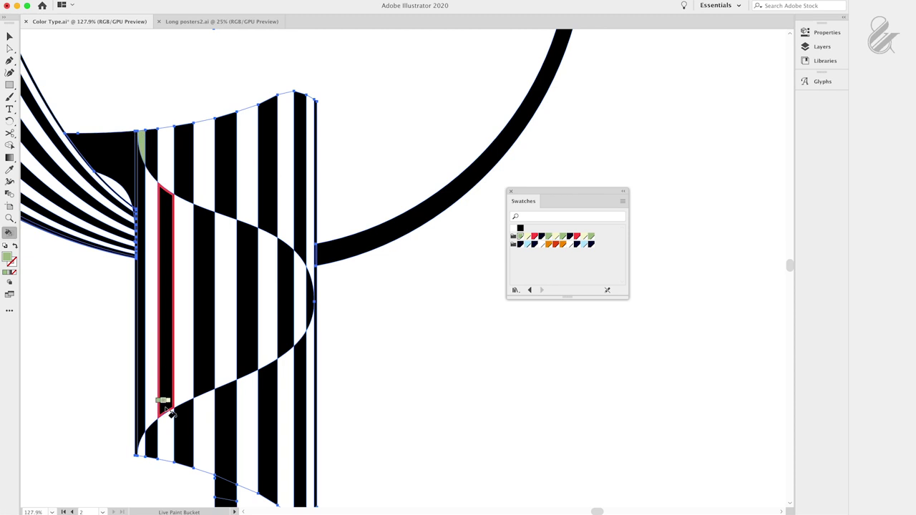
{"action": "left_click", "coordinate": [141, 448]}
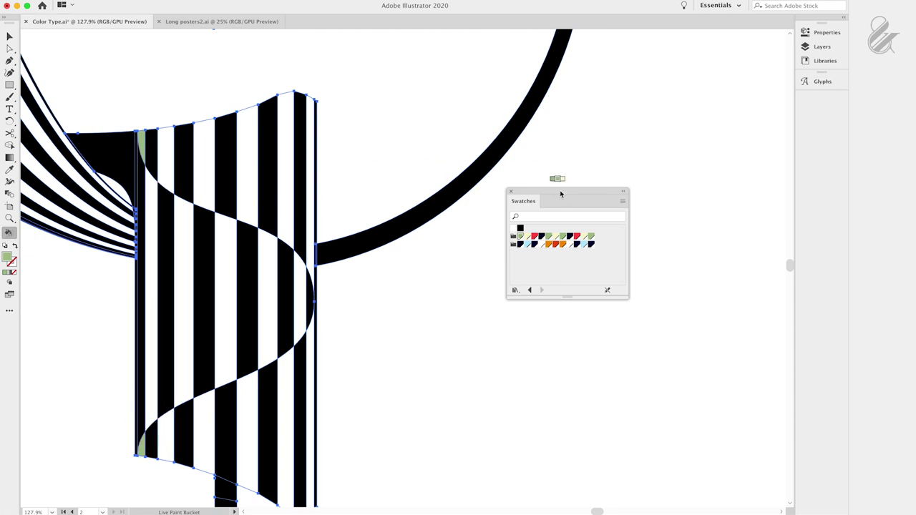
Live-paint the upper and lower ends of the stem's second stripe cream and its third stripe red, outside the central curve.
{"action": "left_click_drag", "start_coordinate": [560, 193], "coordinate": [381, 155]}
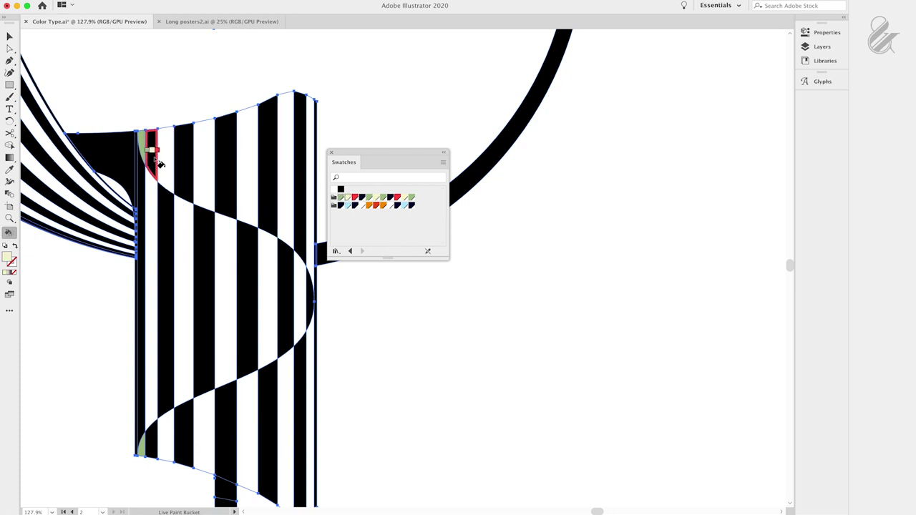
{"action": "left_click", "coordinate": [154, 161]}
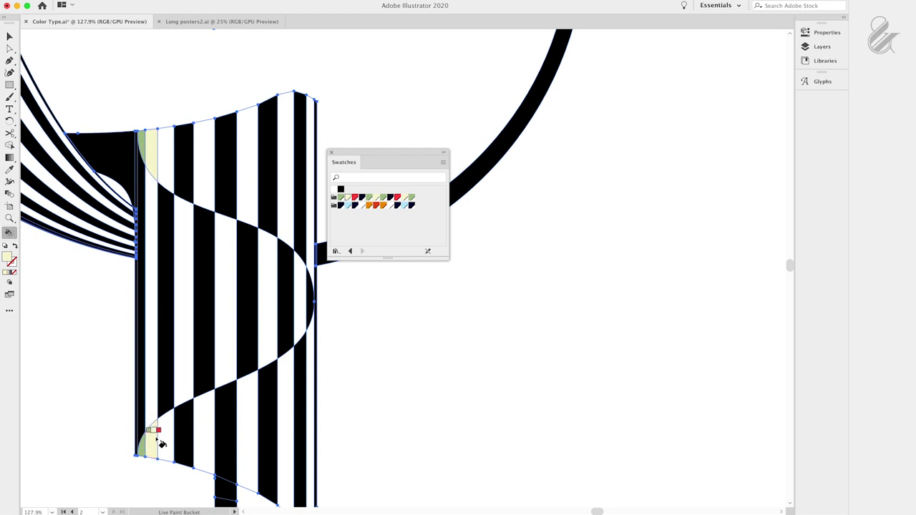
{"action": "left_click_drag", "start_coordinate": [373, 154], "coordinate": [284, 150]}
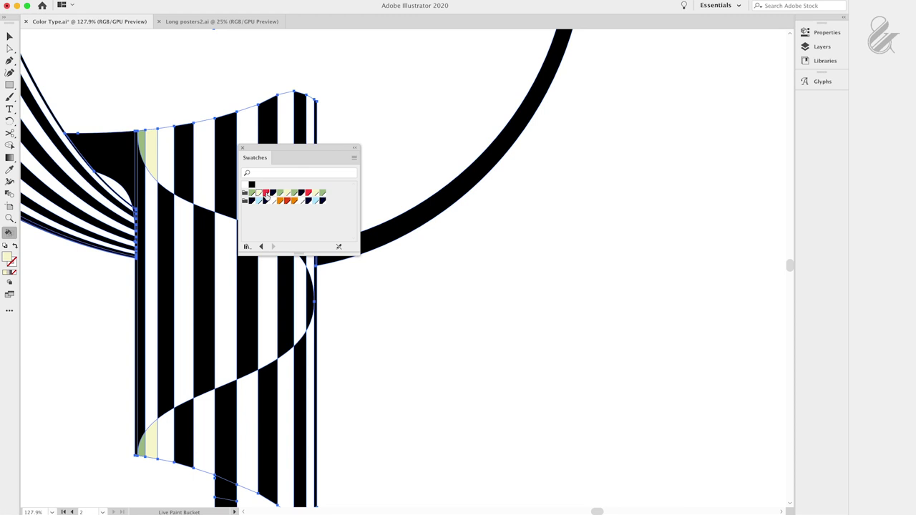
{"action": "left_click", "coordinate": [165, 147]}
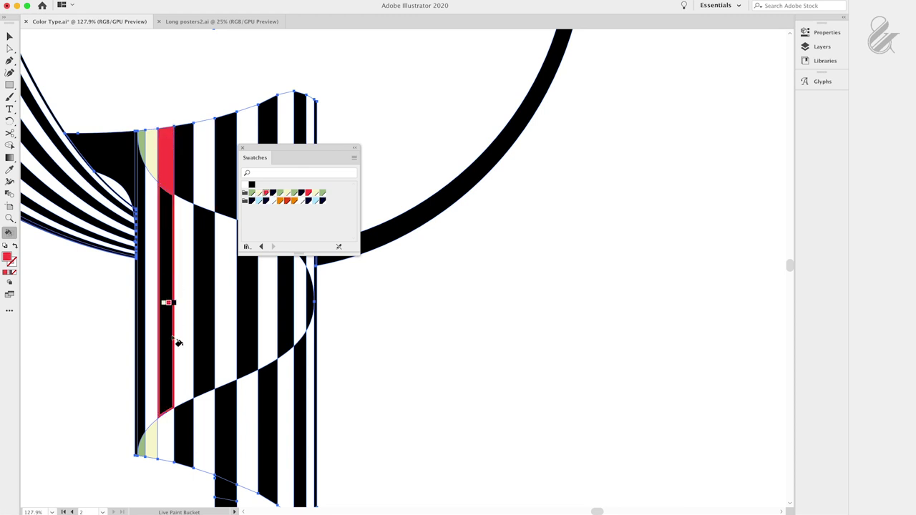
{"action": "left_click", "coordinate": [172, 448]}
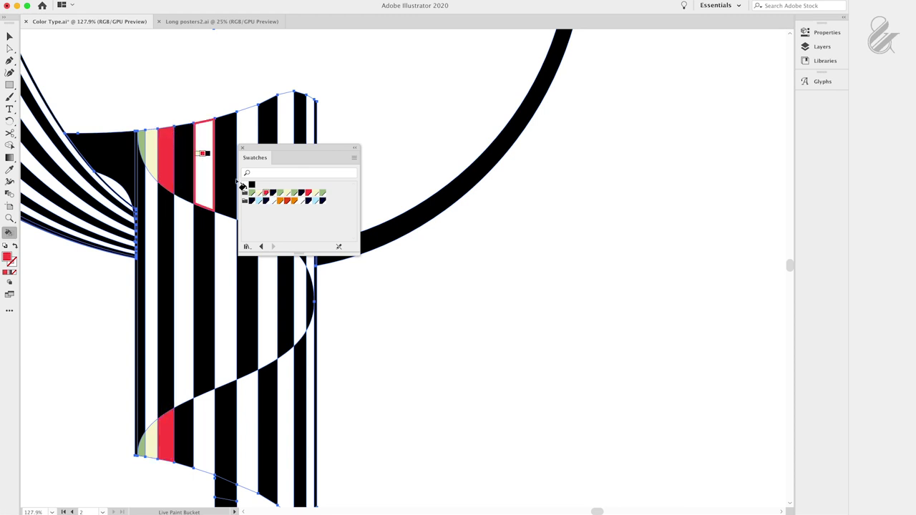
Live-paint the upper and lower ends of the stem's fourth stripe navy and its fifth stripe green.
{"action": "left_click", "coordinate": [274, 193]}
{"action": "left_click", "coordinate": [182, 165]}
{"action": "left_click", "coordinate": [184, 450]}
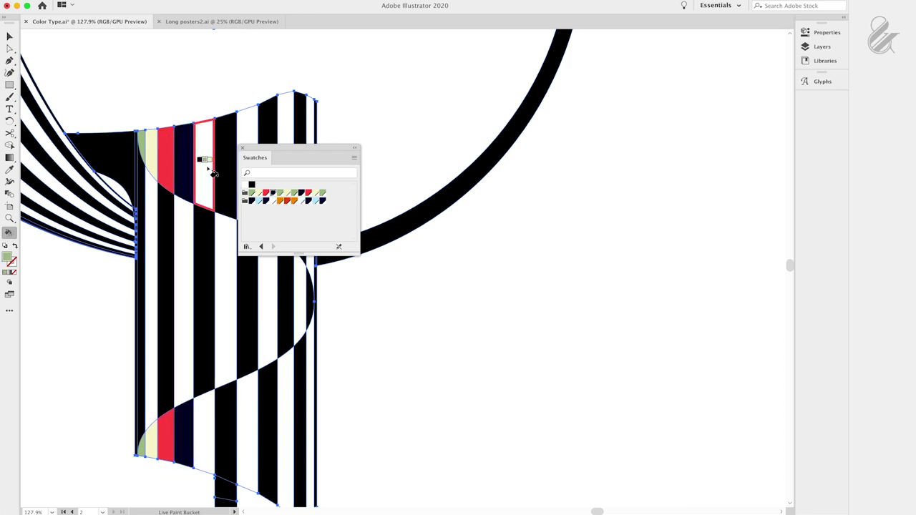
{"action": "left_click", "coordinate": [213, 173]}
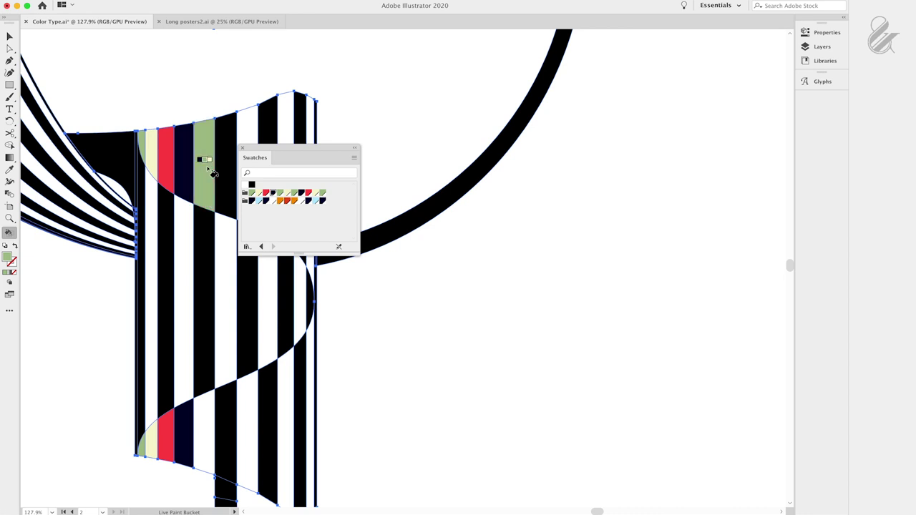
{"action": "left_click", "coordinate": [207, 436]}
Live-paint the upper and lower ends of the stem's sixth stripe cream and its seventh stripe green.
{"action": "left_click_drag", "start_coordinate": [265, 148], "coordinate": [296, 148]}
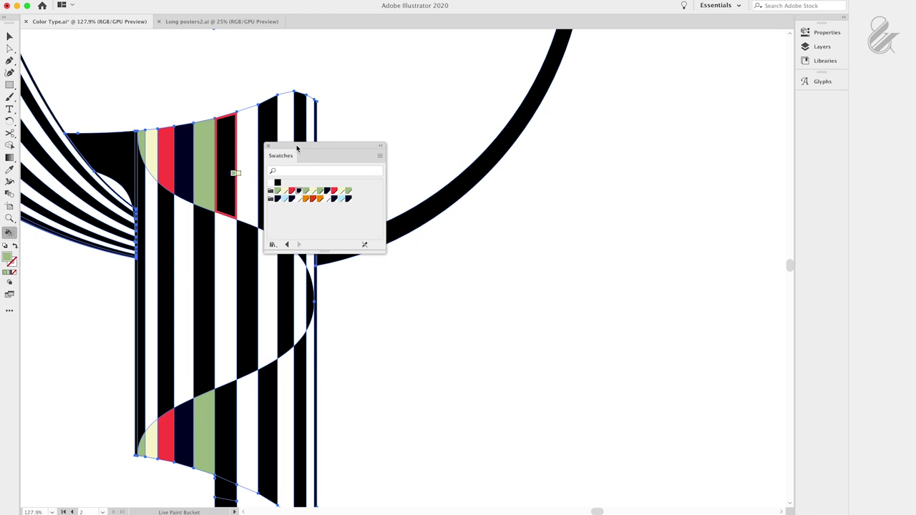
{"action": "left_click", "coordinate": [227, 150]}
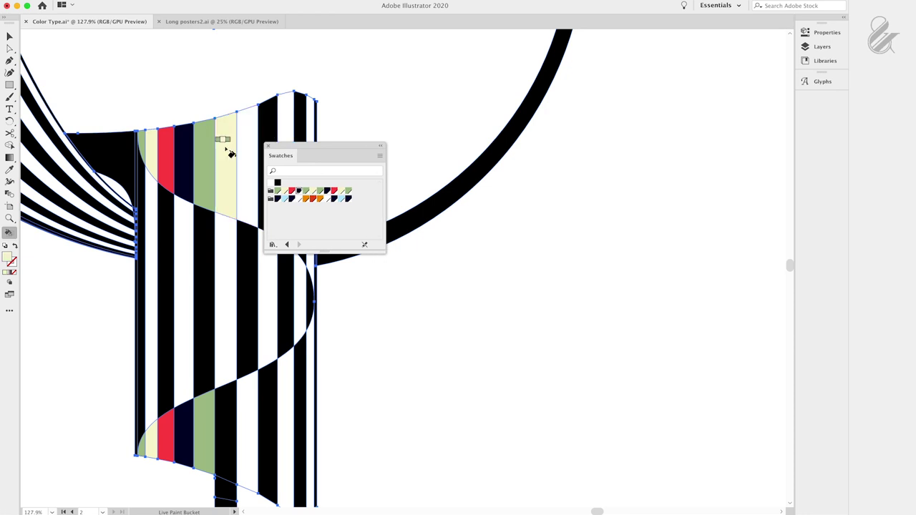
{"action": "left_click", "coordinate": [229, 438]}
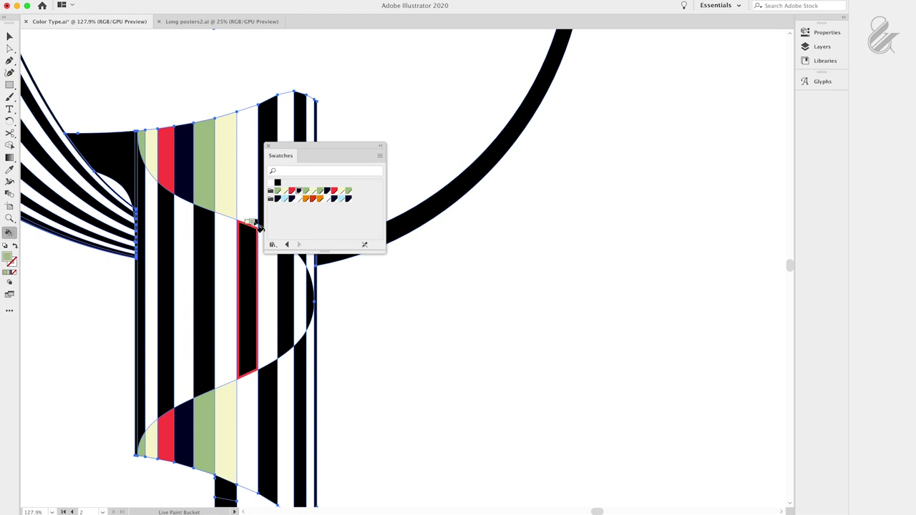
{"action": "left_click", "coordinate": [248, 189]}
{"action": "left_click", "coordinate": [249, 438]}
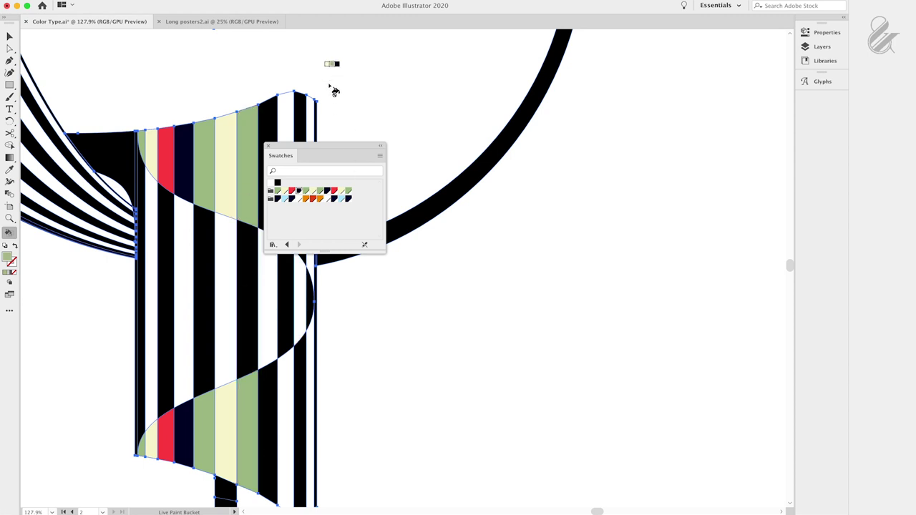
Live-paint the upper and lower ends of the stem's eighth stripe navy and its ninth stripe red.
{"action": "left_click_drag", "start_coordinate": [318, 149], "coordinate": [407, 149]}
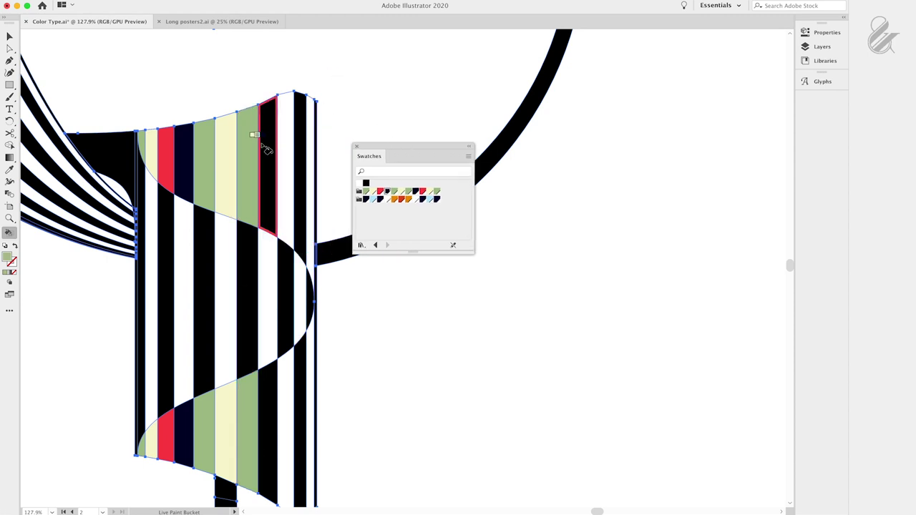
{"action": "left_click", "coordinate": [268, 149]}
{"action": "left_click", "coordinate": [269, 441]}
{"action": "key", "text": "Right"}
{"action": "left_click", "coordinate": [293, 241]}
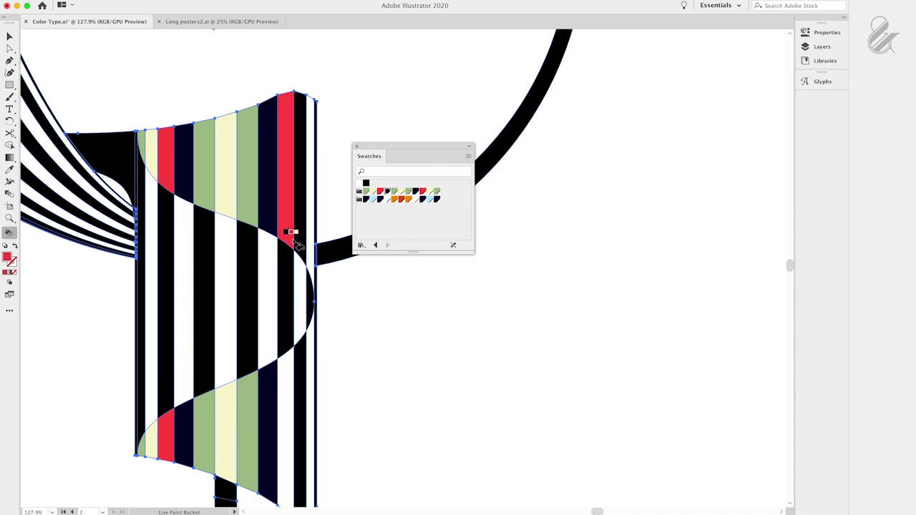
{"action": "left_click", "coordinate": [285, 380]}
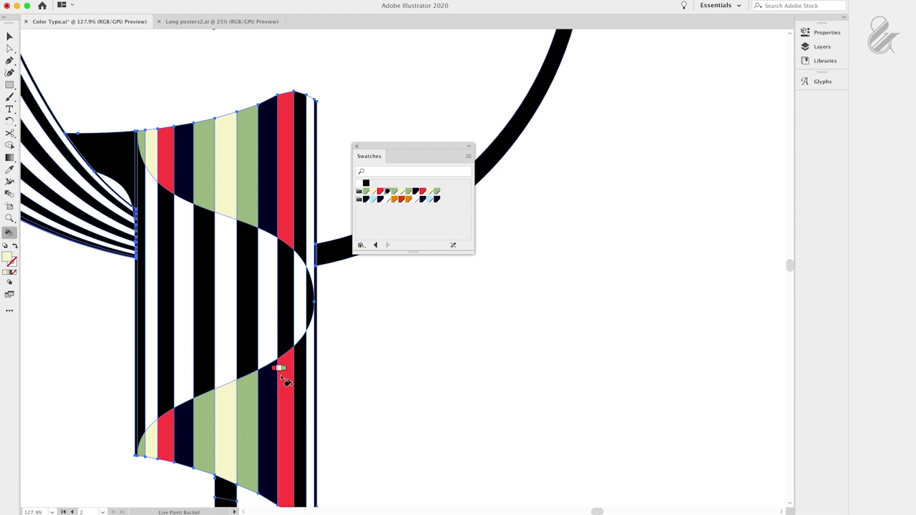
Live-paint the upper and lower ends of the stem's tenth stripe cream and its eleventh stripe green.
{"action": "left_click", "coordinate": [298, 209]}
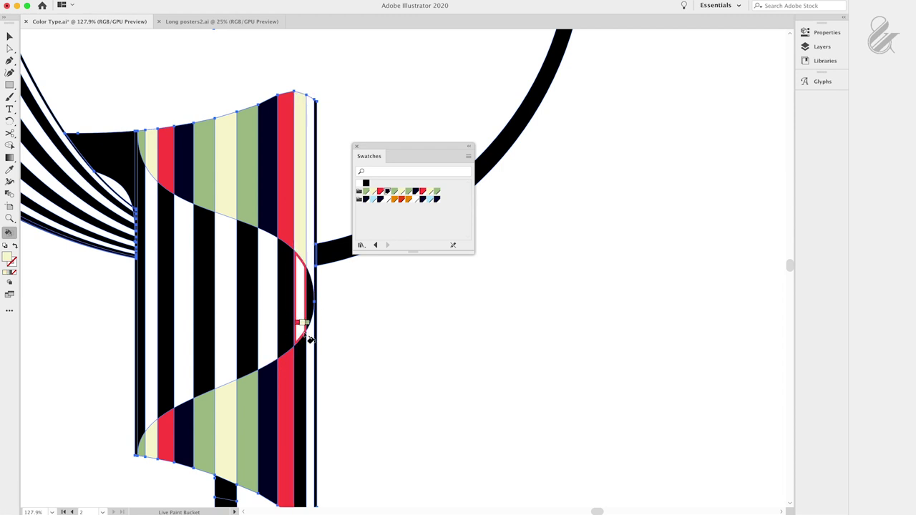
{"action": "left_click", "coordinate": [305, 364]}
{"action": "left_click", "coordinate": [313, 251]}
{"action": "left_click", "coordinate": [315, 252]}
{"action": "left_click", "coordinate": [313, 391]}
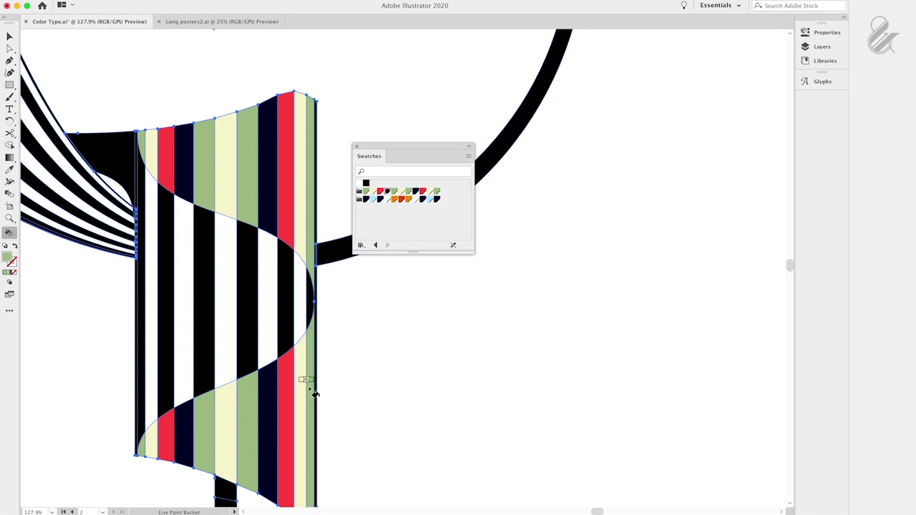
Using the second swatch group, live-paint the wedge beside the stem navy and the first three stripes inside the curve navy, light blue and navy.
{"action": "left_click", "coordinate": [267, 195], "text": "alt"}
{"action": "left_click", "coordinate": [145, 210]}
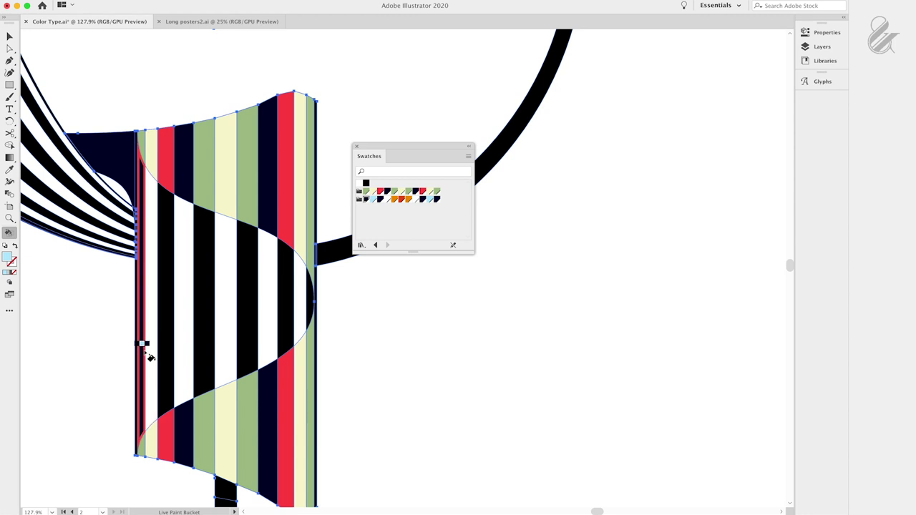
{"action": "left_click", "coordinate": [155, 313]}
{"action": "key", "text": "Right"}
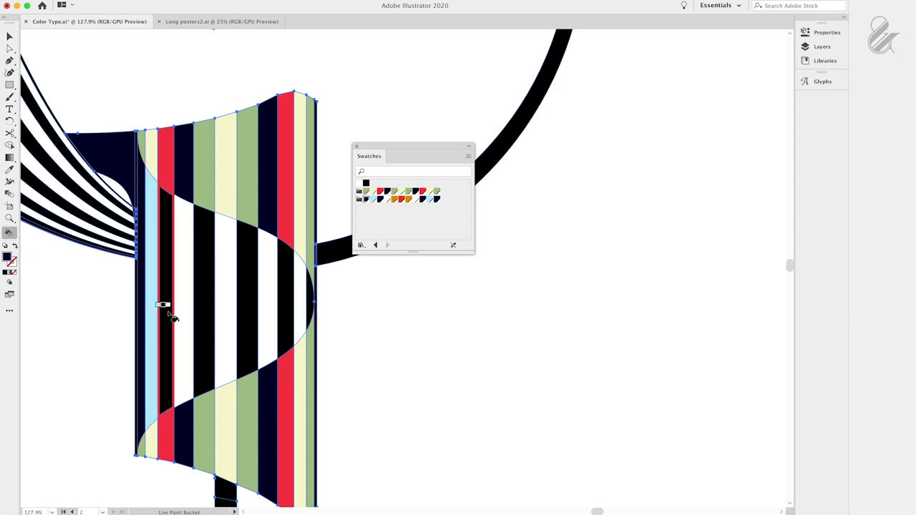
Live-paint the fifth, sixth and seventh stripes inside the stem's curve orange, red and orange, leaving the fourth white.
{"action": "key", "text": "Right"}
{"action": "key", "text": "Right"}
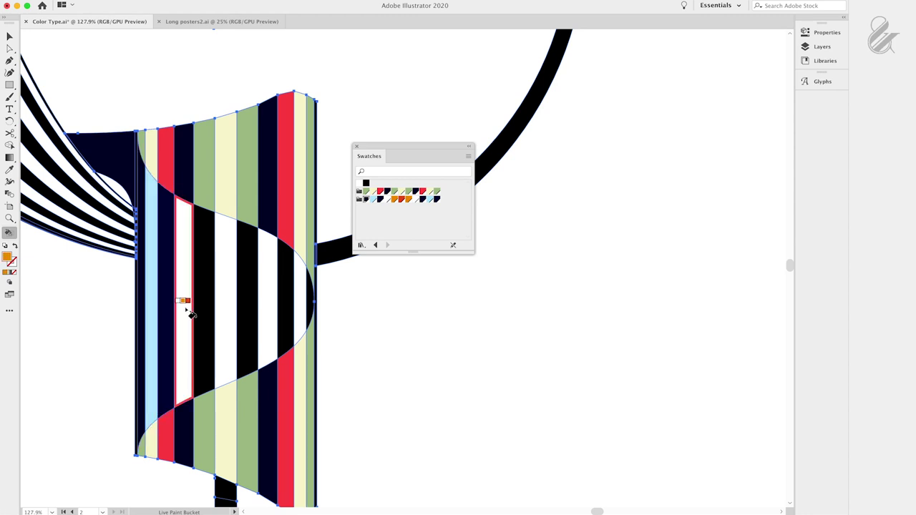
{"action": "left_click", "coordinate": [209, 309]}
{"action": "left_click", "coordinate": [229, 309]}
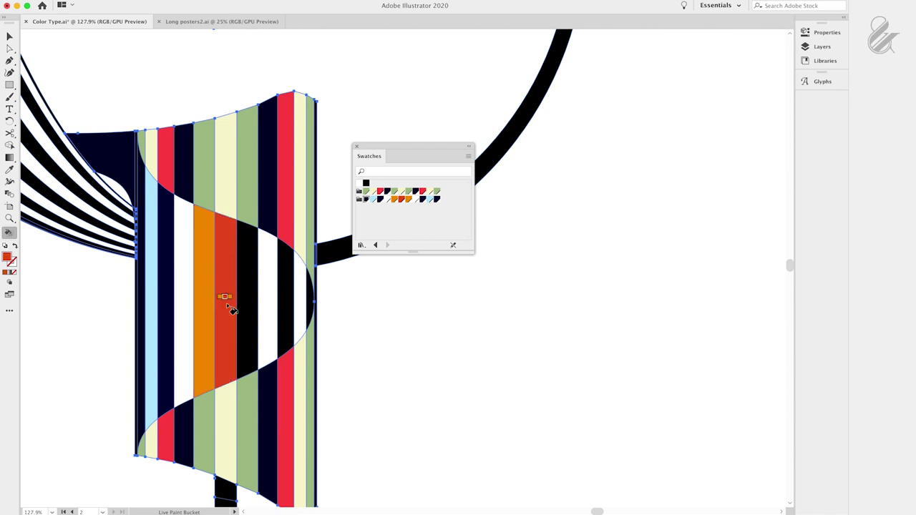
{"action": "left_click", "coordinate": [243, 304]}
Live-paint the ninth, tenth and eleventh stripes inside the stem's curve navy, light blue and navy, leaving the eighth white.
{"action": "key", "text": "Right"}
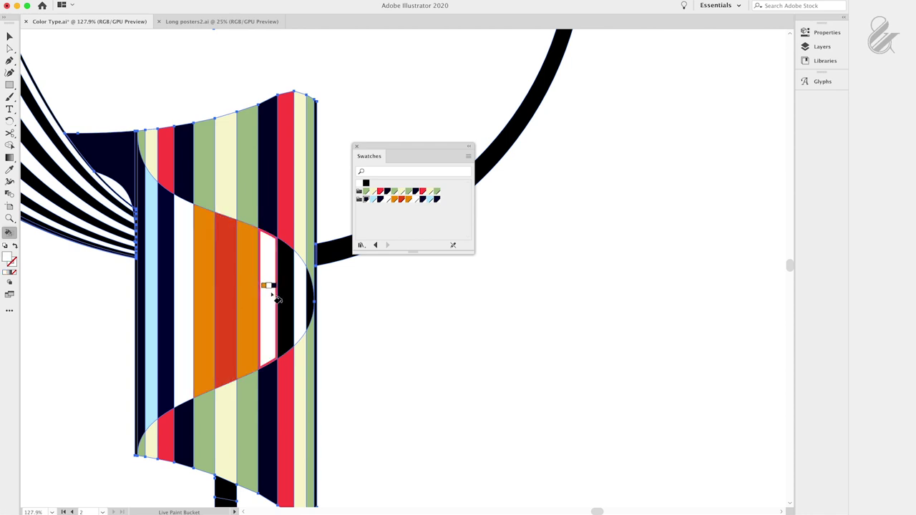
{"action": "key", "text": "Right"}
{"action": "key", "text": "Right"}
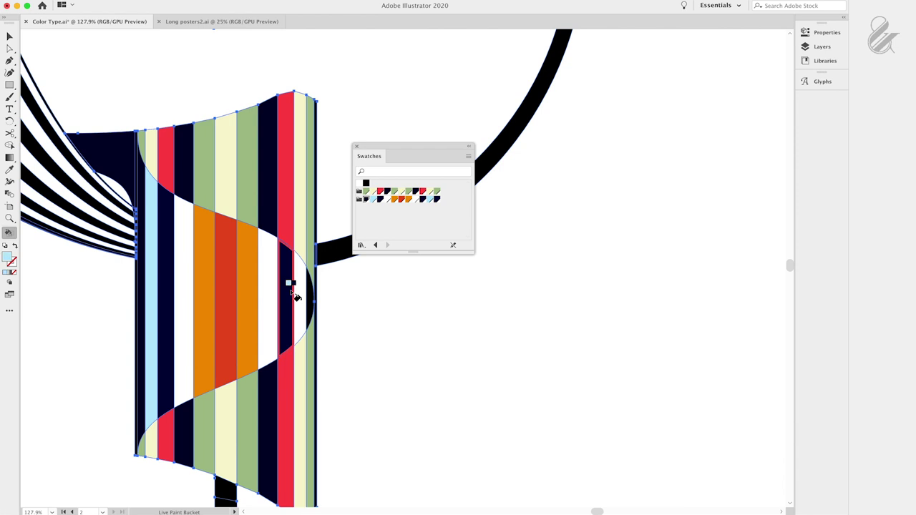
{"action": "left_click", "coordinate": [301, 294]}
{"action": "key", "text": "Right"}
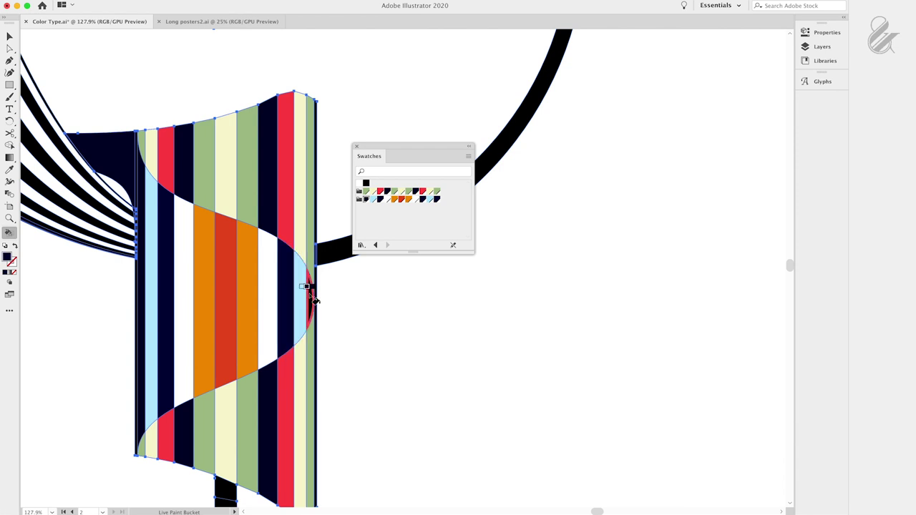
{"action": "key", "text": "c"}
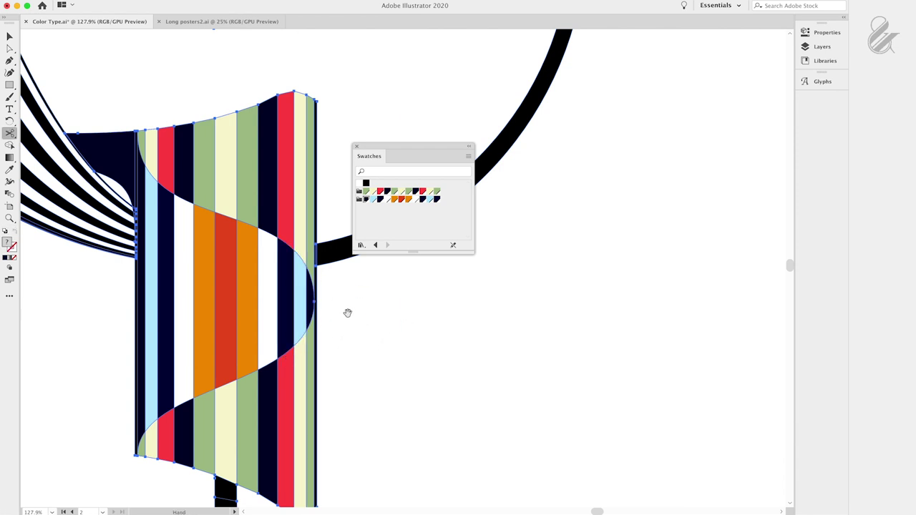
Examine the coloured stem within the whole lettering and look for the solid black parts around it.
{"action": "left_click", "coordinate": [342, 313], "text": "alt+super"}
{"action": "left_click", "coordinate": [341, 313], "text": "alt"}
{"action": "left_click_drag", "start_coordinate": [328, 305], "coordinate": [255, 224]}
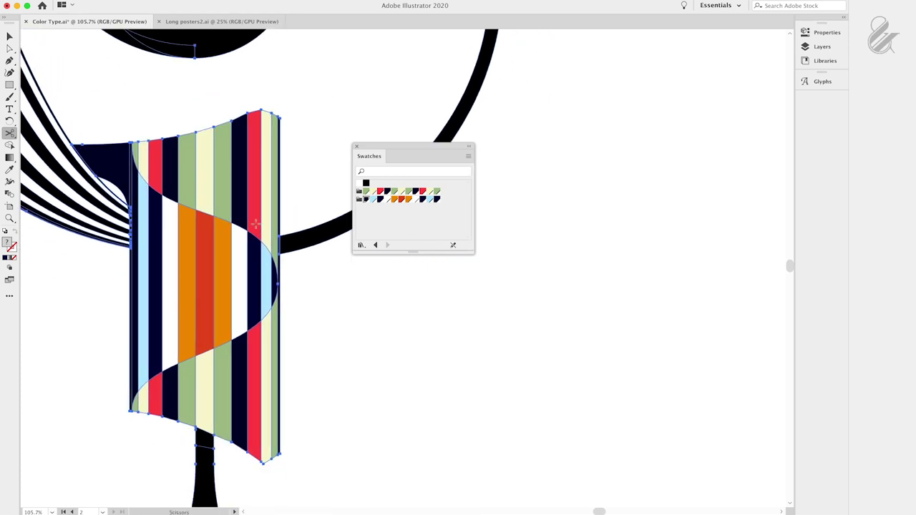
{"action": "left_click", "coordinate": [244, 258], "text": "alt"}
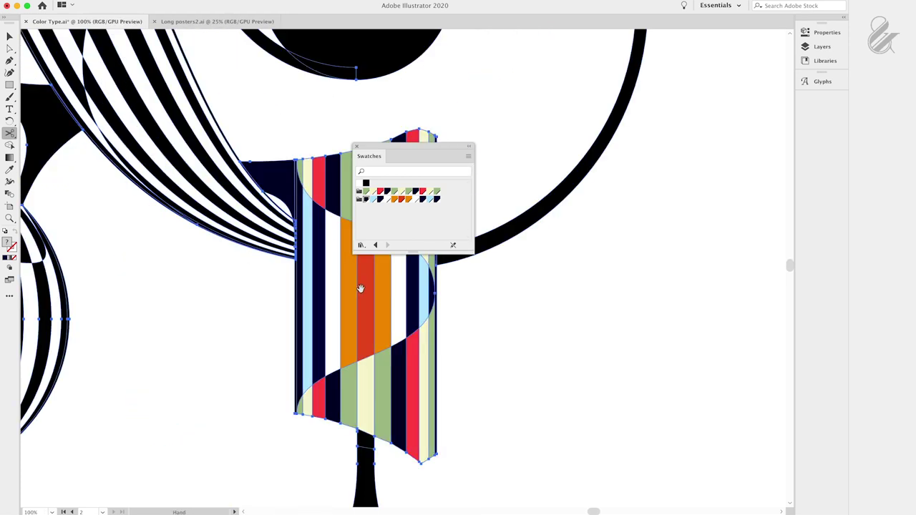
{"action": "left_click_drag", "start_coordinate": [361, 288], "coordinate": [188, 231]}
{"action": "left_click", "coordinate": [188, 231], "text": "alt"}
{"action": "left_click", "coordinate": [188, 230], "text": "alt"}
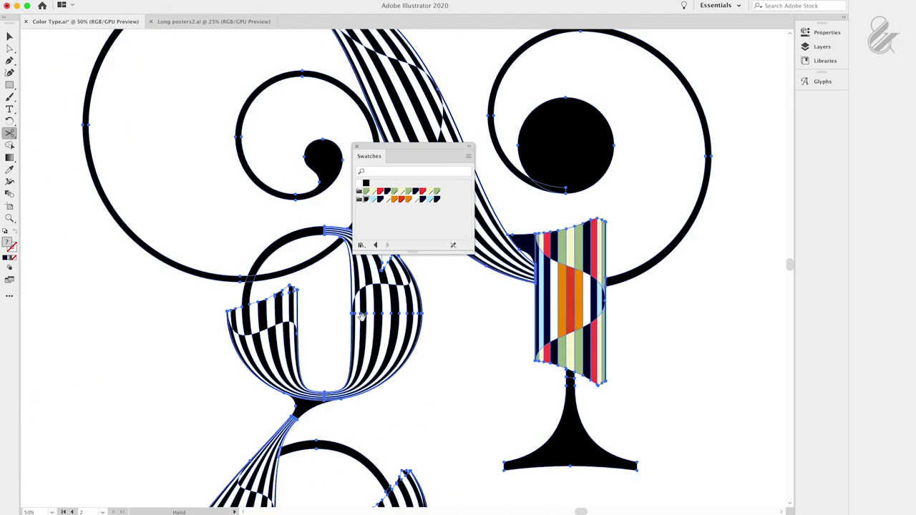
{"action": "left_click_drag", "start_coordinate": [386, 290], "coordinate": [208, 197]}
{"action": "left_click", "coordinate": [209, 198], "text": "alt"}
{"action": "left_click_drag", "start_coordinate": [332, 249], "coordinate": [101, 187]}
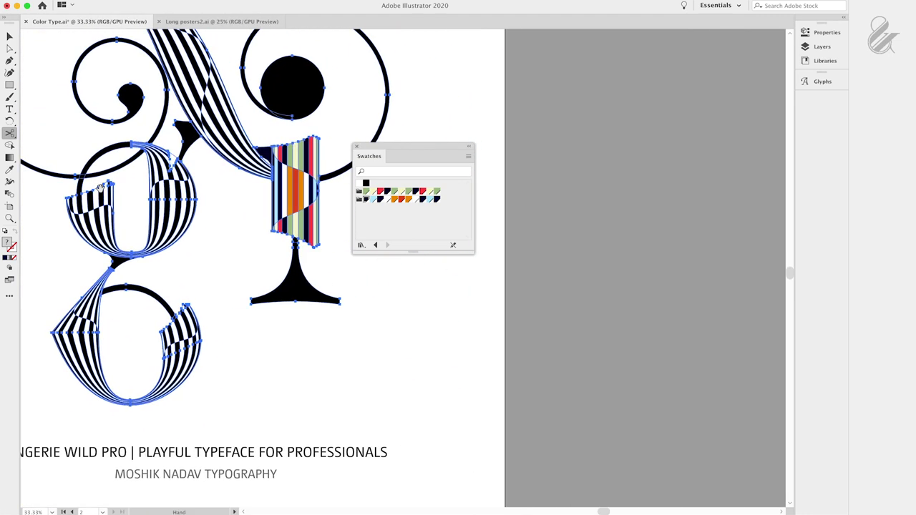
{"action": "left_click_drag", "start_coordinate": [166, 156], "coordinate": [211, 217]}
{"action": "left_click_drag", "start_coordinate": [283, 247], "coordinate": [100, 256]}
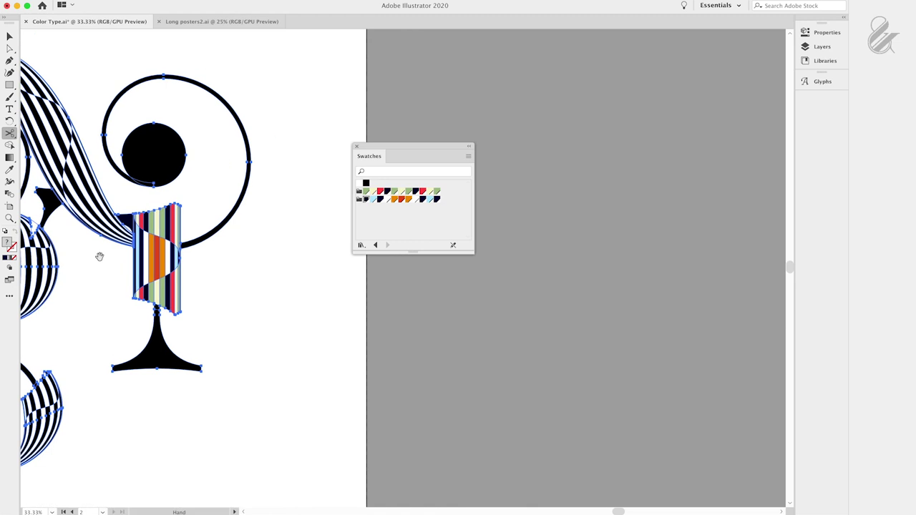
{"action": "left_click_drag", "start_coordinate": [161, 191], "coordinate": [331, 162]}
{"action": "left_click_drag", "start_coordinate": [189, 219], "coordinate": [214, 161]}
With the Live Paint Bucket, fill the large swirl, the solid circle and the small connector above the striped bowl with navy.
{"action": "key", "text": "k"}
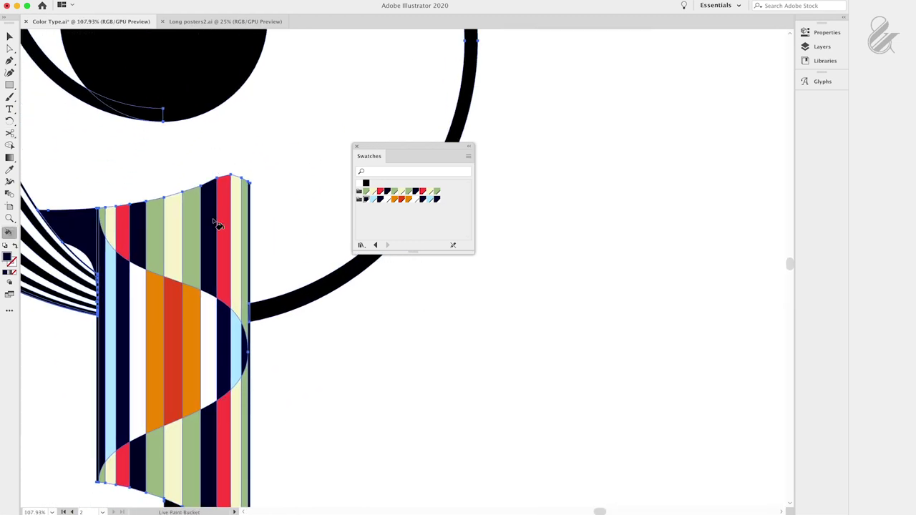
{"action": "left_click", "coordinate": [276, 317]}
{"action": "left_click_drag", "start_coordinate": [297, 136], "coordinate": [318, 215]}
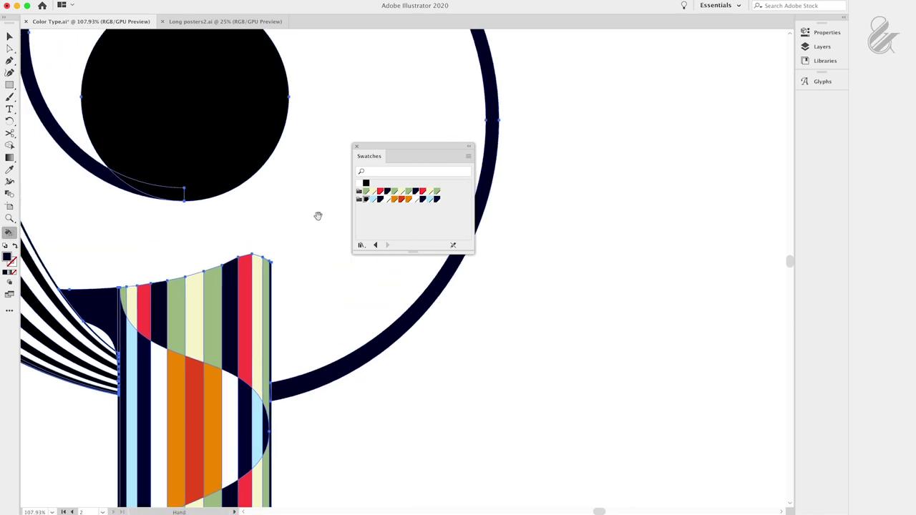
{"action": "left_click", "coordinate": [198, 161]}
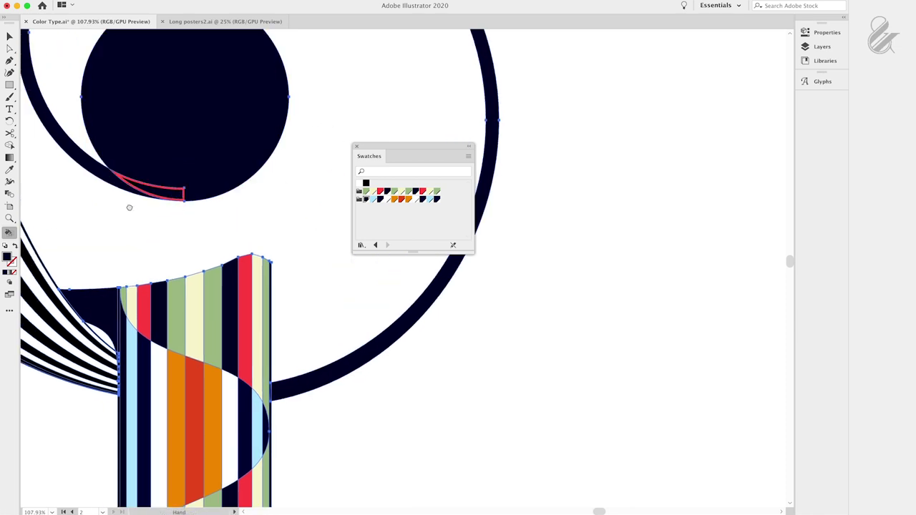
{"action": "left_click_drag", "start_coordinate": [130, 207], "coordinate": [387, 199]}
{"action": "left_click_drag", "start_coordinate": [205, 286], "coordinate": [316, 179]}
{"action": "left_click", "coordinate": [218, 142]}
Live-paint the flared black foot below the coloured stem navy.
{"action": "left_click_drag", "start_coordinate": [157, 262], "coordinate": [358, 43]}
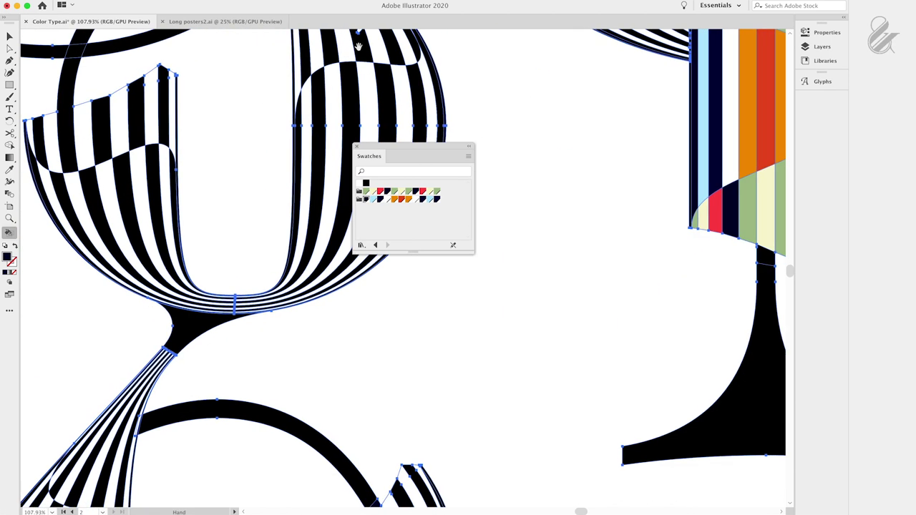
{"action": "scroll", "coordinate": [345, 86], "scroll_direction": "right", "scroll_amount": 5}
{"action": "scroll", "coordinate": [346, 87], "scroll_direction": "up", "scroll_amount": 3}
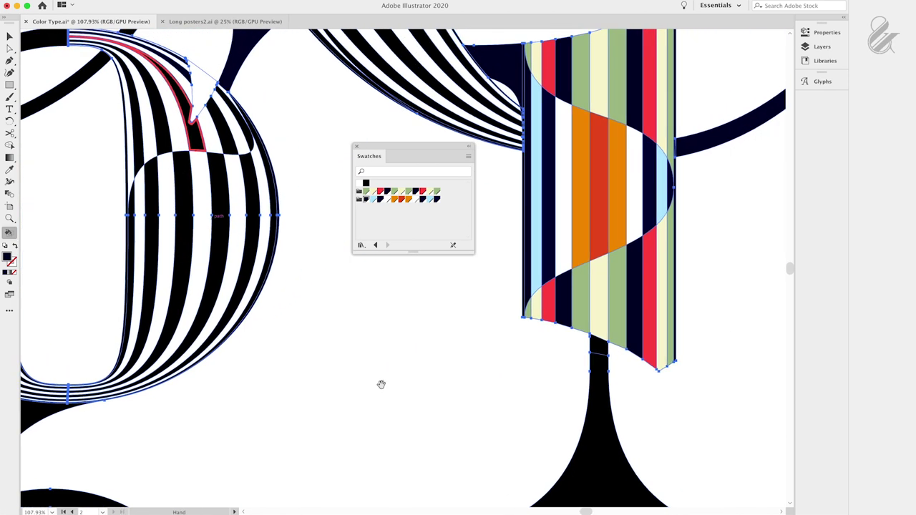
{"action": "scroll", "coordinate": [331, 375], "scroll_direction": "right", "scroll_amount": 8}
{"action": "scroll", "coordinate": [331, 374], "scroll_direction": "down", "scroll_amount": 4}
{"action": "left_click", "coordinate": [313, 226]}
Move the Swatches panel off the lettering and live-paint the three outer stripes of the round bowl's upper-right section green, cream and red.
{"action": "left_click_drag", "start_coordinate": [388, 146], "coordinate": [769, 161]}
{"action": "left_click_drag", "start_coordinate": [290, 217], "coordinate": [557, 250]}
{"action": "left_click_drag", "start_coordinate": [310, 196], "coordinate": [530, 249]}
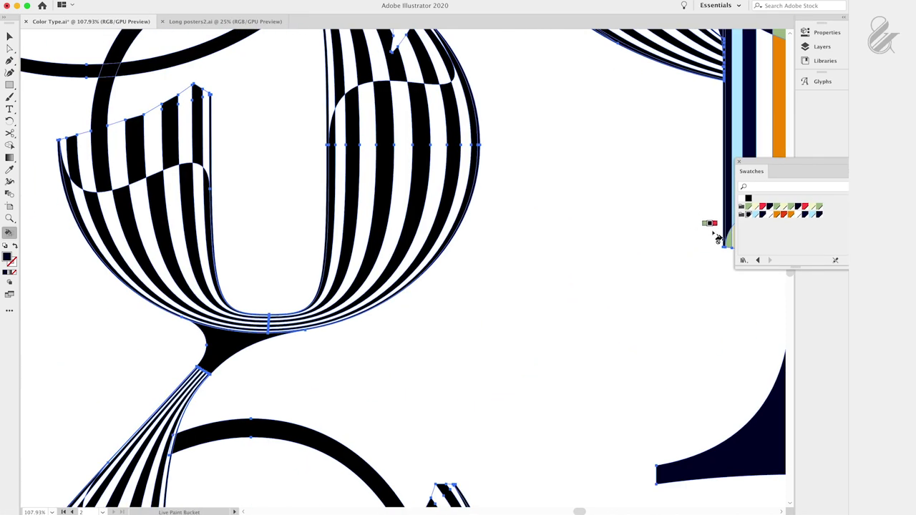
{"action": "scroll", "coordinate": [459, 179], "scroll_direction": "up", "scroll_amount": 5}
{"action": "scroll", "coordinate": [458, 179], "scroll_direction": "left", "scroll_amount": 1}
{"action": "left_click", "coordinate": [446, 165]}
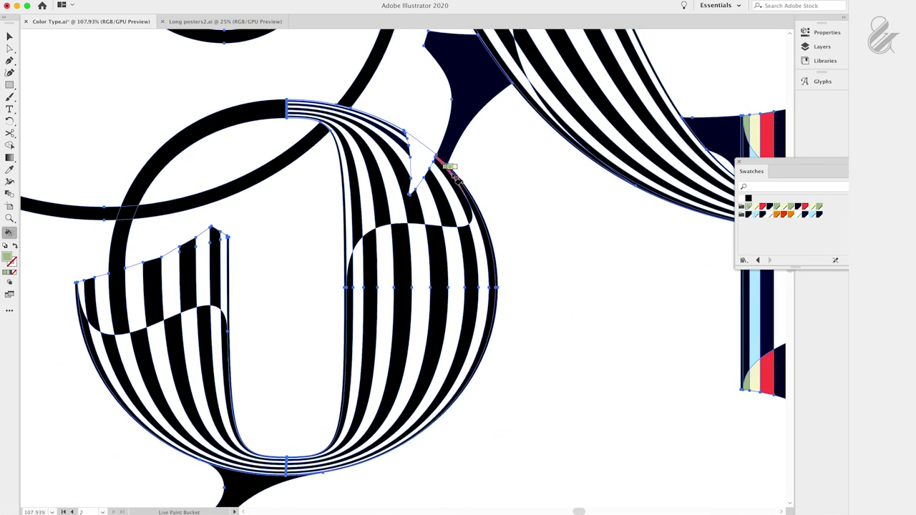
{"action": "key", "text": "Right"}
{"action": "left_click", "coordinate": [456, 182]}
{"action": "key", "text": "Right"}
{"action": "left_click", "coordinate": [444, 182]}
Live-paint the fourth to seventh stripes of the bowl's upper-right section navy, green, cream and green.
{"action": "key", "text": "Right"}
{"action": "left_click", "coordinate": [441, 195]}
{"action": "key", "text": "Right"}
{"action": "left_click", "coordinate": [427, 203]}
{"action": "key", "text": "Right"}
{"action": "left_click", "coordinate": [413, 205]}
{"action": "key", "text": "Right"}
{"action": "left_click", "coordinate": [397, 206]}
Live-paint the four inner stripes of the bowl's upper-right section navy, red, cream and green.
{"action": "key", "text": "Right"}
{"action": "left_click", "coordinate": [381, 210]}
{"action": "key", "text": "Right"}
{"action": "left_click", "coordinate": [368, 213]}
{"action": "key", "text": "Right"}
{"action": "left_click", "coordinate": [359, 216]}
{"action": "key", "text": "Right"}
{"action": "left_click", "coordinate": [351, 221]}
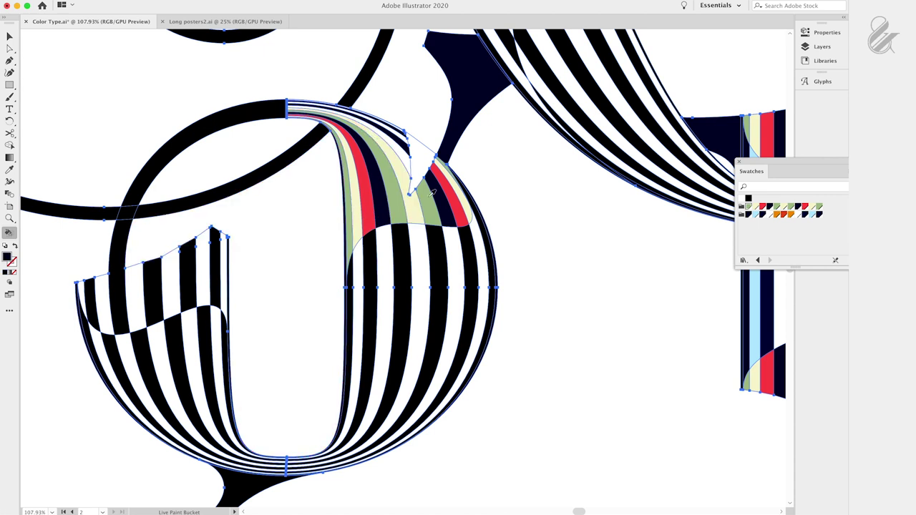
Live-paint the remaining stripe ends above the bowl's notch, including the red one, and fill the crossing ring with navy.
{"action": "key", "text": "Left"}
{"action": "left_click", "coordinate": [406, 154]}
{"action": "key", "text": "Right"}
{"action": "key", "text": "Right"}
{"action": "left_click", "coordinate": [390, 128]}
{"action": "key", "text": "Left"}
{"action": "left_click", "coordinate": [261, 118]}
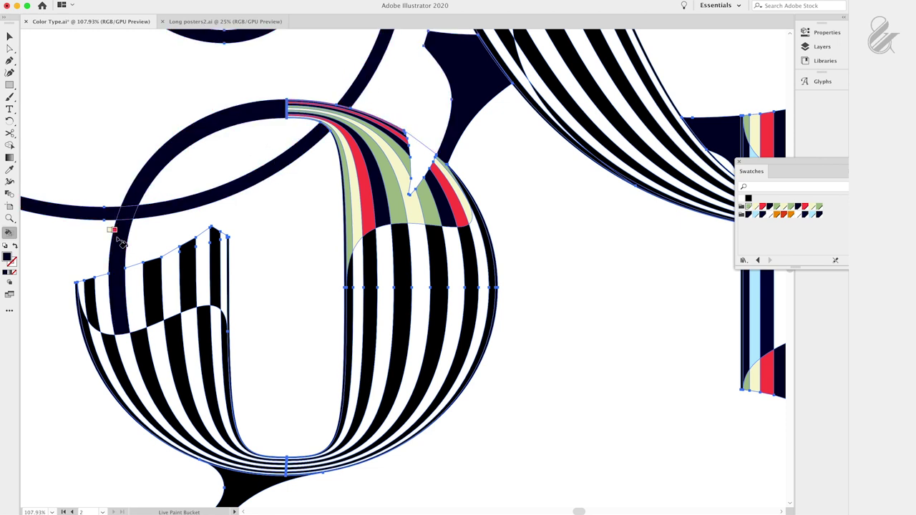
Live-paint the four innermost stripes of the bowl's upper-left section green, cream, red and navy.
{"action": "scroll", "coordinate": [396, 81], "scroll_direction": "down", "scroll_amount": 3}
{"action": "left_click", "coordinate": [749, 206]}
{"action": "left_click", "coordinate": [205, 159]}
{"action": "key", "text": "Right"}
{"action": "left_click", "coordinate": [196, 158]}
{"action": "key", "text": "Right"}
{"action": "left_click", "coordinate": [184, 158]}
{"action": "key", "text": "Right"}
{"action": "left_click", "coordinate": [171, 161]}
Live-paint the middle stripes of the bowl's upper-left section green, cream, green and navy.
{"action": "key", "text": "Right"}
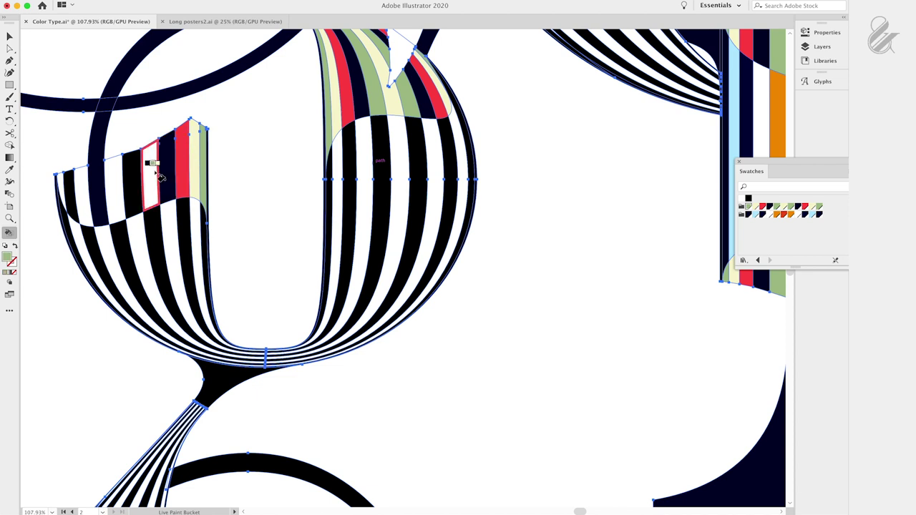
{"action": "left_click", "coordinate": [154, 172]}
{"action": "key", "text": "Right"}
{"action": "left_click", "coordinate": [137, 173]}
{"action": "key", "text": "Right"}
{"action": "key", "text": "Right"}
{"action": "left_click", "coordinate": [99, 186]}
Live-paint the three outermost stripes of the bowl's upper-left section red, cream and green.
{"action": "key", "text": "Right"}
{"action": "left_click", "coordinate": [84, 187]}
{"action": "key", "text": "Right"}
{"action": "left_click", "coordinate": [70, 190]}
{"action": "key", "text": "Right"}
{"action": "left_click", "coordinate": [68, 192]}
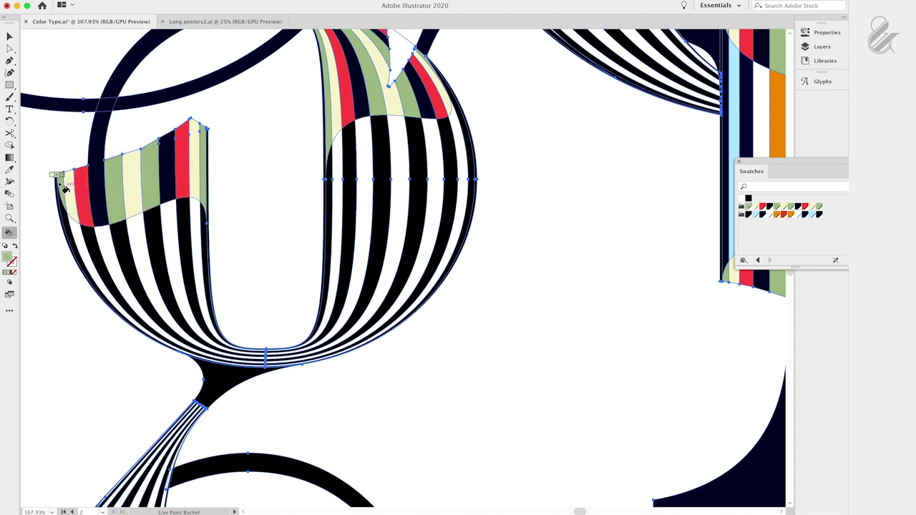
Live-paint the outer stripes of the bowl's lower-right section light blue, navy, white and orange from the second swatch group.
{"action": "key", "text": "Left"}
{"action": "left_click", "coordinate": [479, 174]}
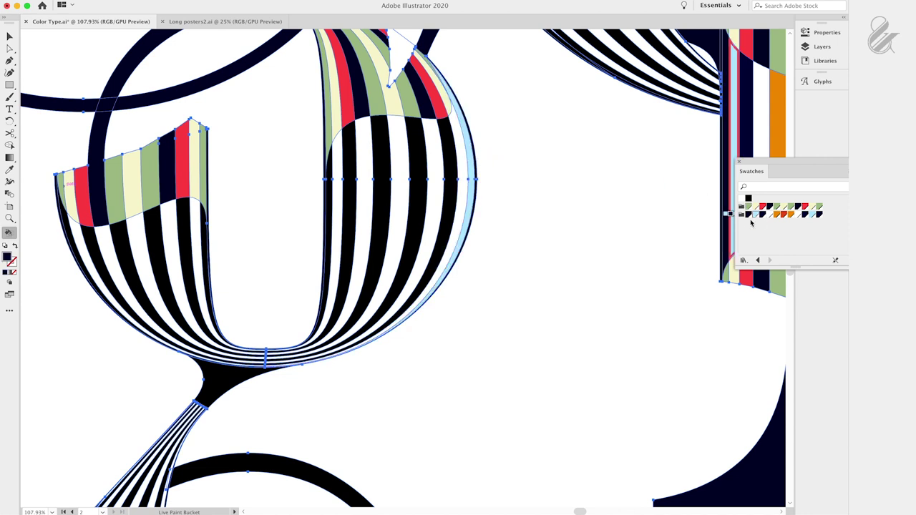
{"action": "left_click", "coordinate": [465, 173]}
{"action": "key", "text": "Right"}
{"action": "left_click", "coordinate": [451, 177]}
{"action": "key", "text": "Right"}
{"action": "left_click", "coordinate": [435, 179]}
Live-paint the middle stripes of the bowl's lower-right section orange-red, orange and white.
{"action": "key", "text": "Right"}
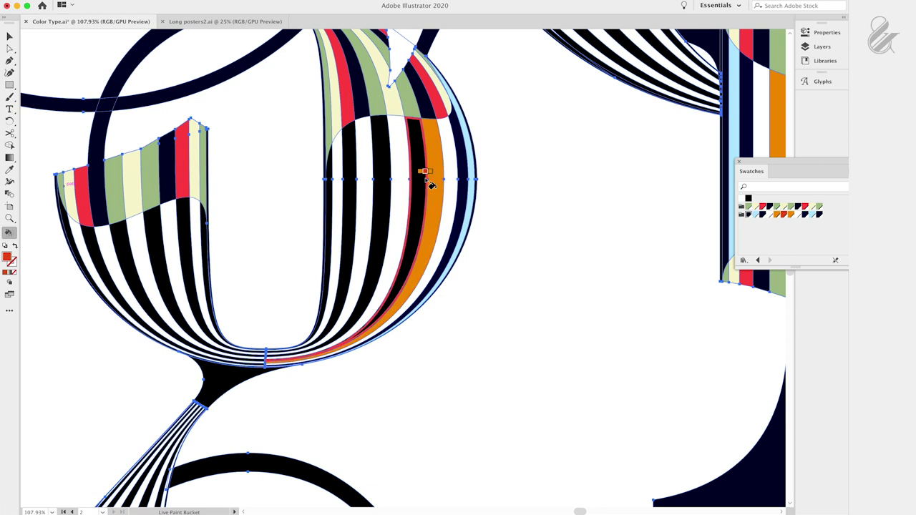
{"action": "left_click", "coordinate": [420, 180]}
{"action": "key", "text": "Right"}
{"action": "left_click", "coordinate": [403, 180]}
{"action": "key", "text": "Right"}
{"action": "left_click", "coordinate": [387, 179]}
Live-paint the three inner stripes of the bowl's lower-right section navy, light blue and navy.
{"action": "key", "text": "Right"}
{"action": "left_click", "coordinate": [370, 179]}
{"action": "key", "text": "Right"}
{"action": "left_click", "coordinate": [353, 179]}
{"action": "key", "text": "Right"}
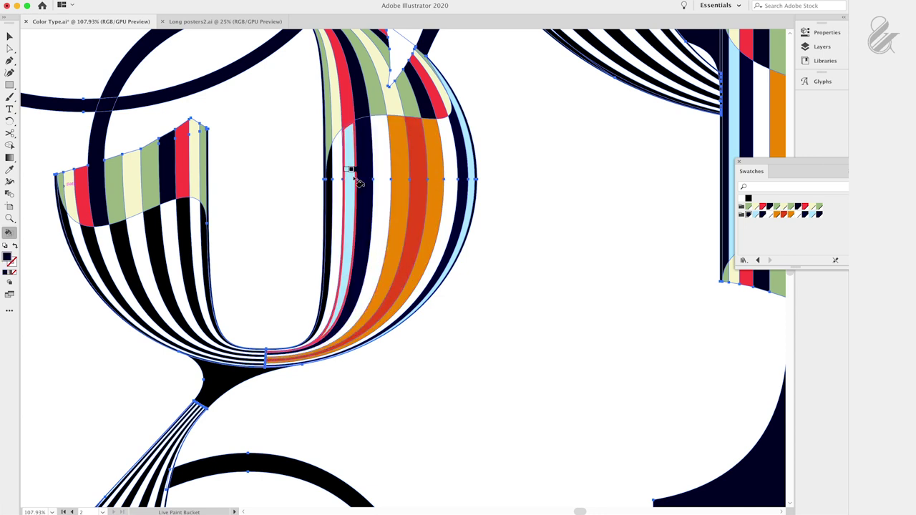
{"action": "key", "text": "Right"}
{"action": "left_click", "coordinate": [330, 190]}
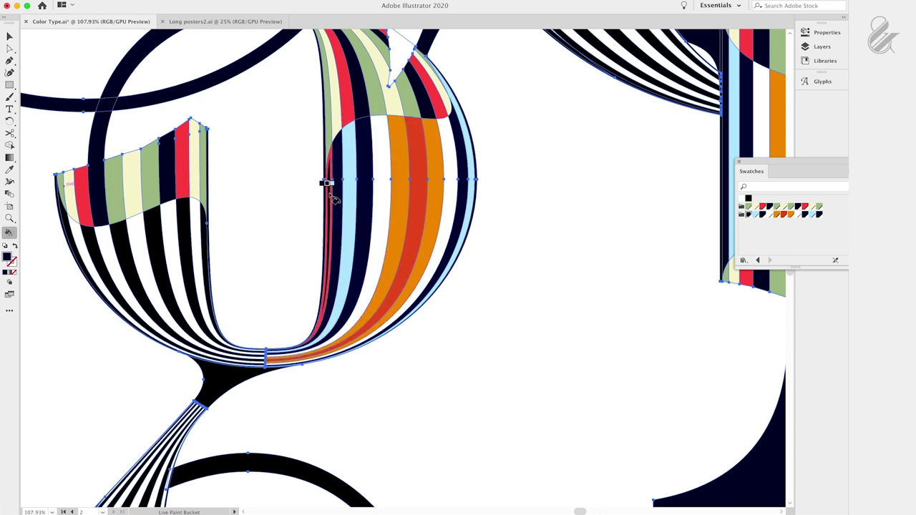
Live-paint the inner stripes of the bowl's lower-left section light blue, navy, white and orange.
{"action": "key", "text": "Left"}
{"action": "left_click", "coordinate": [208, 245]}
{"action": "key", "text": "Right"}
{"action": "left_click", "coordinate": [200, 243]}
{"action": "key", "text": "Right"}
{"action": "left_click", "coordinate": [188, 244]}
{"action": "key", "text": "Right"}
{"action": "left_click", "coordinate": [175, 246]}
Live-paint the middle stripes of the bowl's lower-left section orange-red, orange and white.
{"action": "key", "text": "Right"}
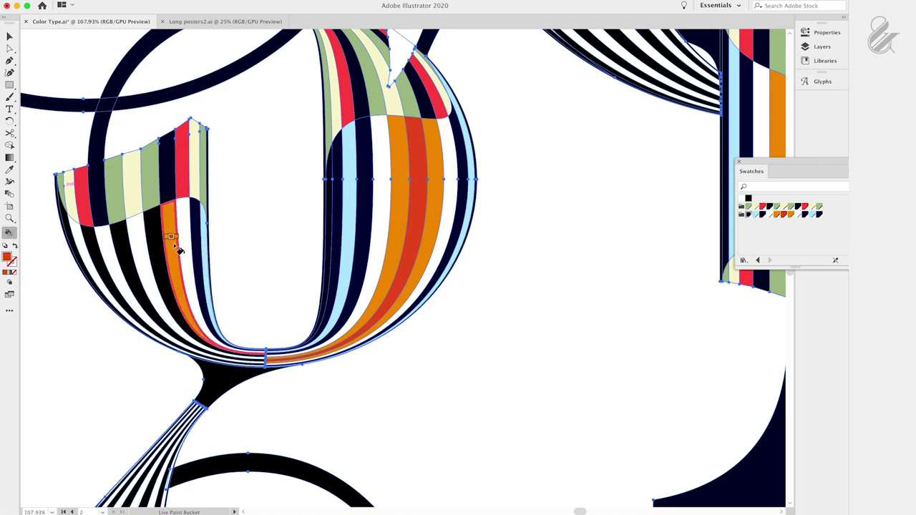
{"action": "left_click", "coordinate": [159, 245]}
{"action": "key", "text": "Right"}
{"action": "left_click", "coordinate": [143, 246]}
{"action": "key", "text": "Right"}
{"action": "left_click", "coordinate": [121, 248]}
Live-paint the outermost stripes of the bowl's lower-left section navy and light blue, and sample white to repaint one stripe.
{"action": "key", "text": "Right"}
{"action": "key", "text": "Left"}
{"action": "left_click", "coordinate": [91, 255]}
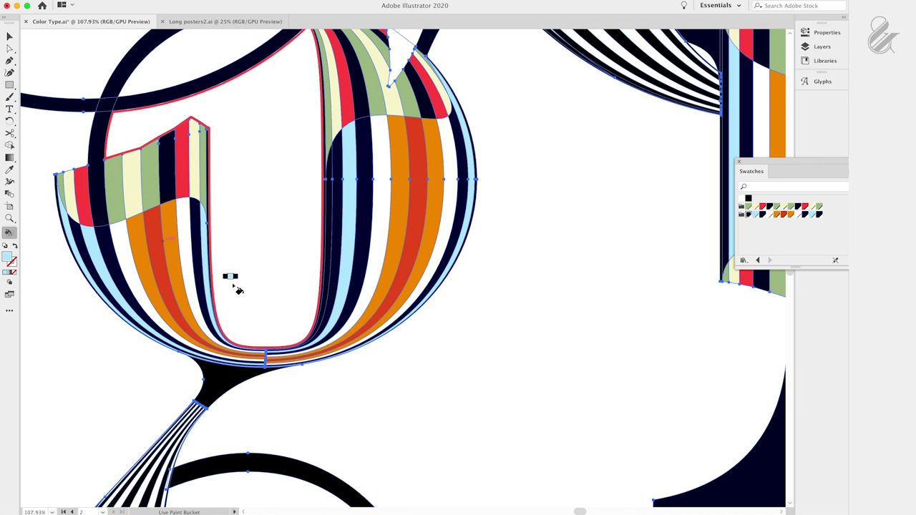
{"action": "left_click", "coordinate": [122, 249], "text": "alt"}
{"action": "left_click", "coordinate": [91, 243]}
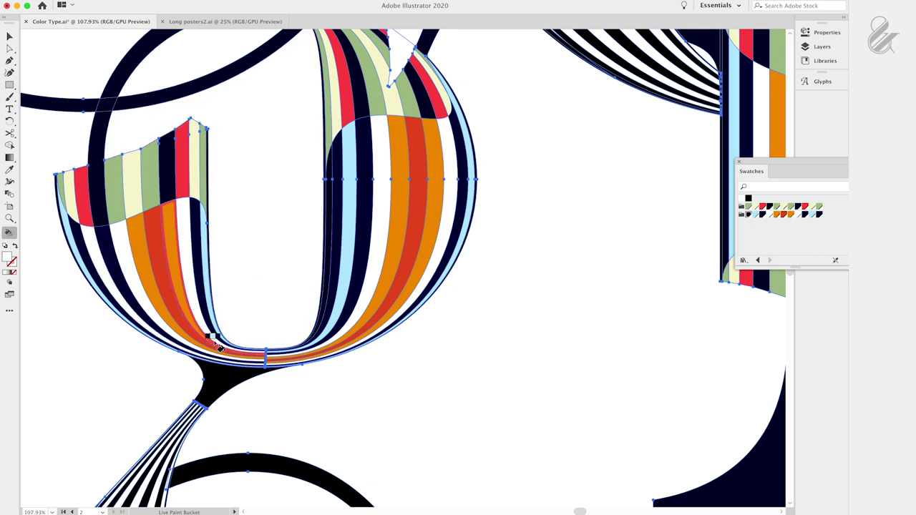
Fill the solid black arc below the bowl with navy.
{"action": "scroll", "coordinate": [219, 349], "scroll_direction": "down", "scroll_amount": 5}
{"action": "key", "text": "Left"}
{"action": "left_click", "coordinate": [252, 268]}
Live-paint the four outer stripes in the upper section of the curved tail green, cream, red and navy.
{"action": "mouse_move", "coordinate": [538, 368]}
{"action": "left_mouse_down"}
{"action": "mouse_move", "coordinate": [489, 155]}
{"action": "mouse_move", "coordinate": [372, 166]}
{"action": "left_mouse_up"}
{"action": "left_click_drag", "start_coordinate": [297, 159], "coordinate": [411, 128]}
{"action": "left_click", "coordinate": [749, 207]}
{"action": "left_click", "coordinate": [379, 117]}
{"action": "key", "text": "Right"}
{"action": "left_click", "coordinate": [370, 133]}
{"action": "key", "text": "Right"}
{"action": "left_click", "coordinate": [370, 159]}
{"action": "key", "text": "Right"}
{"action": "left_click", "coordinate": [355, 165]}
Live-paint the middle stripes in the curved tail's upper section green, cream, green and navy.
{"action": "key", "text": "Right"}
{"action": "left_click", "coordinate": [334, 176]}
{"action": "key", "text": "Right"}
{"action": "left_click", "coordinate": [321, 192]}
{"action": "key", "text": "Right"}
{"action": "left_click", "coordinate": [301, 210]}
{"action": "key", "text": "Right"}
{"action": "left_click", "coordinate": [287, 218]}
Live-paint the three inner stripes in the curved tail's upper section red, cream and green, sampling the green from a painted stripe.
{"action": "key", "text": "Right"}
{"action": "left_click", "coordinate": [267, 234]}
{"action": "key", "text": "Right"}
{"action": "left_click", "coordinate": [257, 236]}
{"action": "key", "text": "Right"}
{"action": "left_click", "coordinate": [246, 248]}
{"action": "left_click", "coordinate": [285, 240], "text": "alt"}
{"action": "left_click", "coordinate": [240, 250]}
Live-paint the outer stripes in the curved tail's lower section light blue, navy, white and orange from the second swatch group.
{"action": "mouse_move", "coordinate": [290, 286]}
{"action": "left_mouse_down"}
{"action": "mouse_move", "coordinate": [245, 87]}
{"action": "mouse_move", "coordinate": [232, 226]}
{"action": "left_mouse_up"}
{"action": "left_click", "coordinate": [749, 215]}
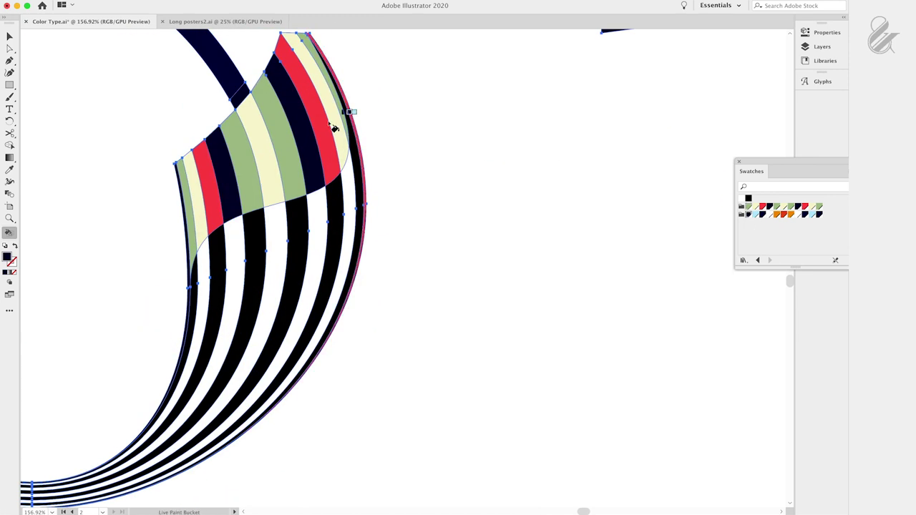
{"action": "key", "text": "Left"}
{"action": "left_click", "coordinate": [338, 206]}
{"action": "key", "text": "Right"}
{"action": "left_click", "coordinate": [320, 215]}
{"action": "key", "text": "Right"}
{"action": "left_click", "coordinate": [301, 221]}
Live-paint the middle stripes in the curved tail's lower section orange-red, orange and white.
{"action": "key", "text": "Right"}
{"action": "left_click", "coordinate": [281, 230]}
{"action": "key", "text": "Right"}
{"action": "left_click", "coordinate": [261, 242]}
{"action": "key", "text": "Right"}
{"action": "left_click", "coordinate": [238, 249]}
Live-paint the inner stripes in the curved tail's lower section navy, light blue and navy, including the thin inner edge.
{"action": "key", "text": "Right"}
{"action": "left_click", "coordinate": [214, 266]}
{"action": "key", "text": "Right"}
{"action": "left_click", "coordinate": [207, 269]}
{"action": "key", "text": "Right"}
{"action": "left_click", "coordinate": [196, 290]}
{"action": "key", "text": "Right"}
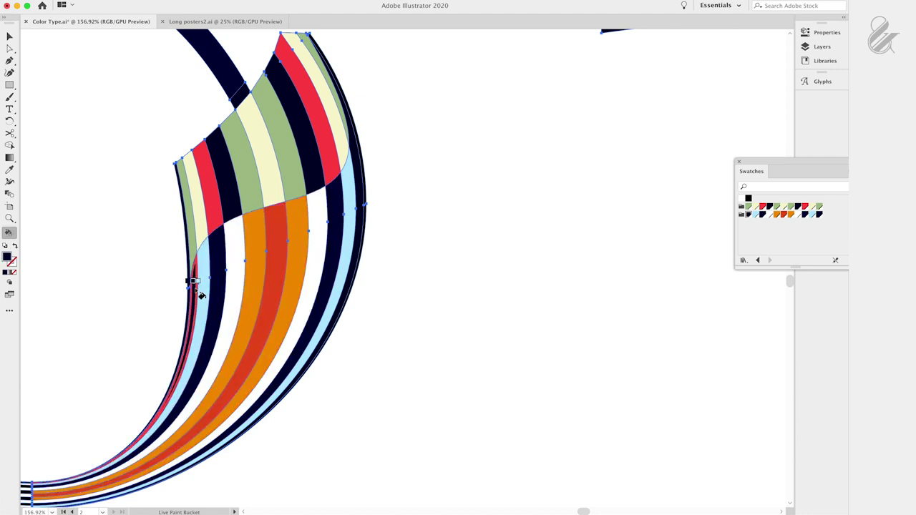
{"action": "left_click", "coordinate": [189, 297]}
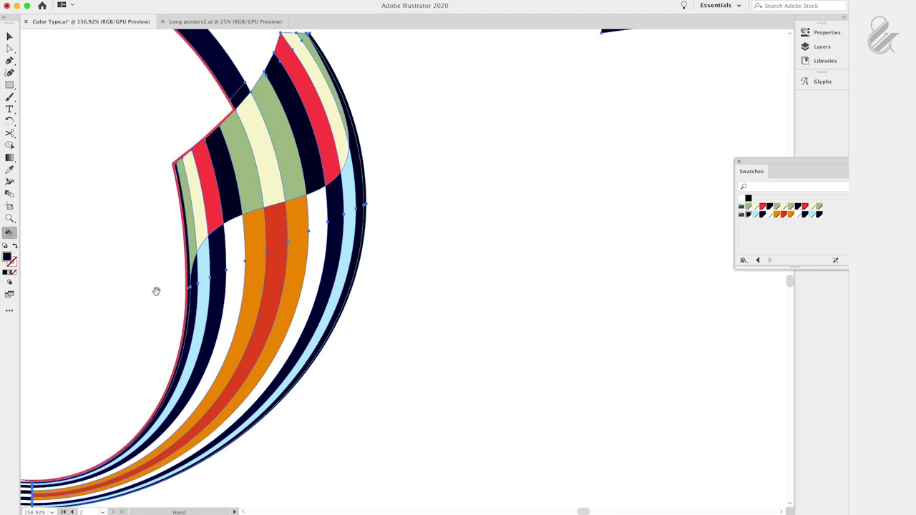
Live-paint the first two stripes beside the navy arc in the tapered leg's upper section green and cream from the first swatch group.
{"action": "left_click_drag", "start_coordinate": [156, 291], "coordinate": [549, 277]}
{"action": "left_click_drag", "start_coordinate": [343, 109], "coordinate": [416, 112]}
{"action": "left_click_drag", "start_coordinate": [432, 76], "coordinate": [442, 406]}
{"action": "left_click", "coordinate": [750, 207]}
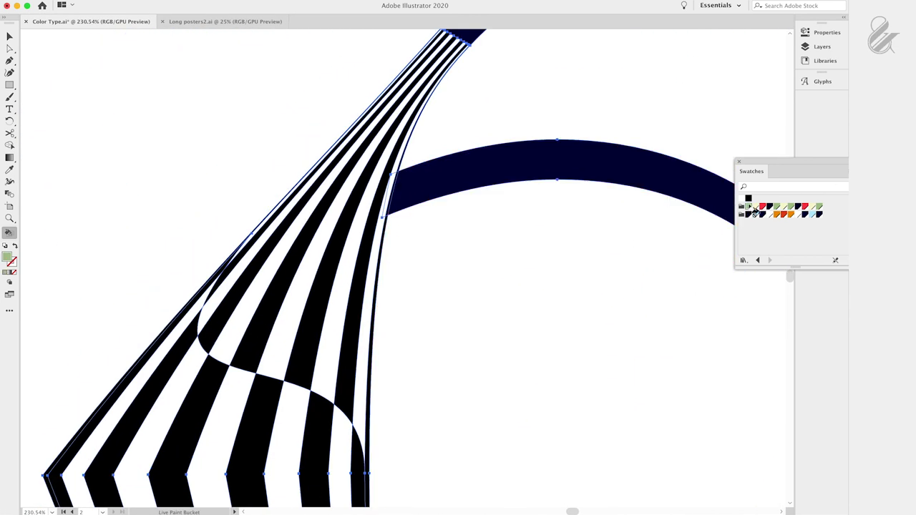
{"action": "left_click", "coordinate": [372, 279]}
{"action": "left_click", "coordinate": [401, 159]}
{"action": "key", "text": "Right"}
{"action": "left_click", "coordinate": [389, 170]}
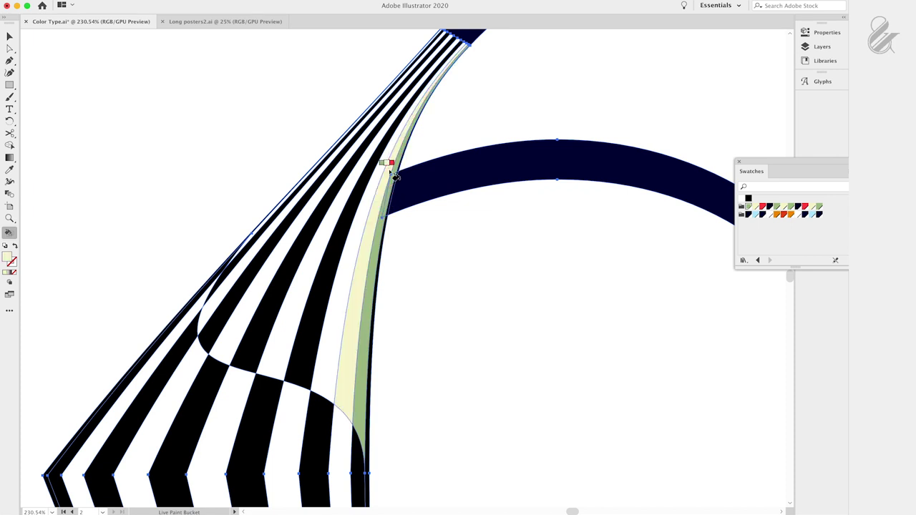
Live-paint the next stripes in the tapered leg's upper section red, navy, green and cream from the first swatch group.
{"action": "key", "text": "Right"}
{"action": "left_click", "coordinate": [378, 172]}
{"action": "key", "text": "Right"}
{"action": "left_click", "coordinate": [368, 174]}
{"action": "key", "text": "Right"}
{"action": "left_click", "coordinate": [357, 174]}
{"action": "left_click", "coordinate": [346, 174]}
Live-paint the remaining outer stripes in the tapered leg's upper section green, navy, red and cream.
{"action": "key", "text": "Right"}
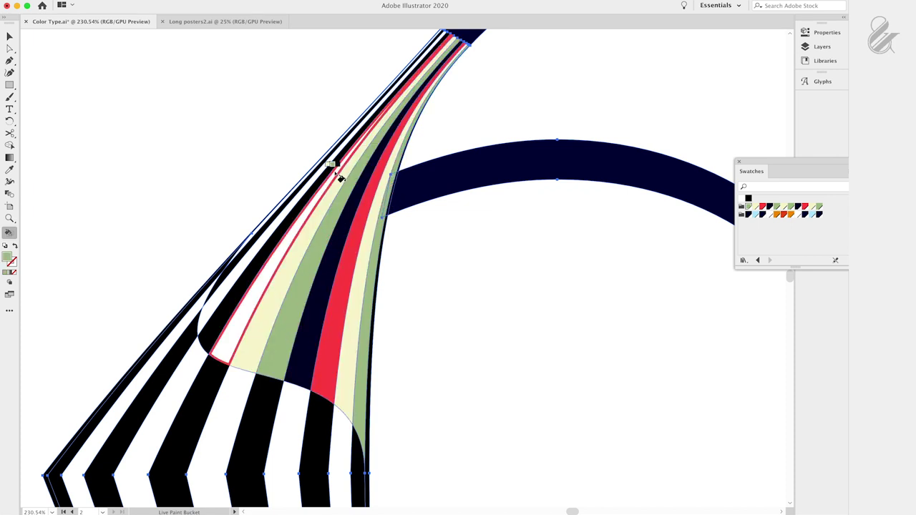
{"action": "left_click", "coordinate": [334, 174]}
{"action": "key", "text": "Right"}
{"action": "left_click", "coordinate": [324, 178]}
{"action": "key", "text": "Right"}
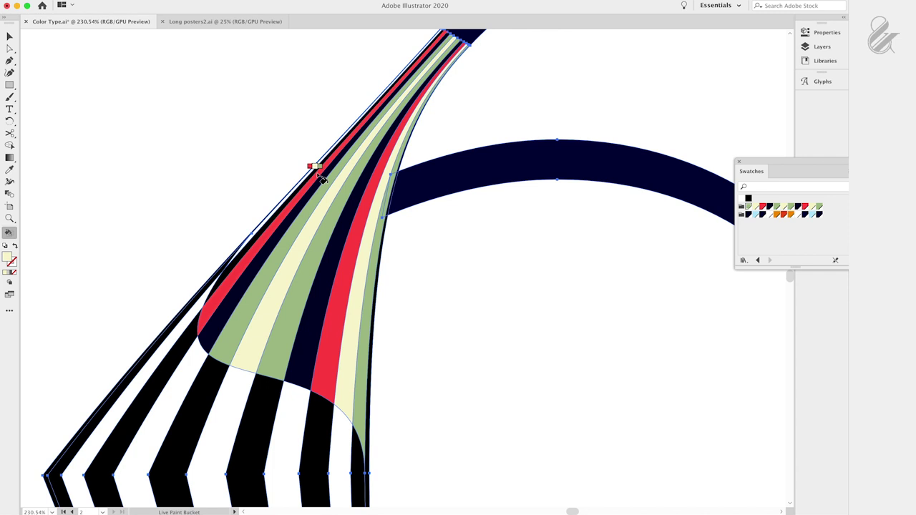
{"action": "key", "text": "Right"}
Live-paint the inner stripes in the tapered leg's lower section light blue, navy and white from the second swatch group.
{"action": "scroll", "coordinate": [272, 172], "scroll_direction": "down", "scroll_amount": 5}
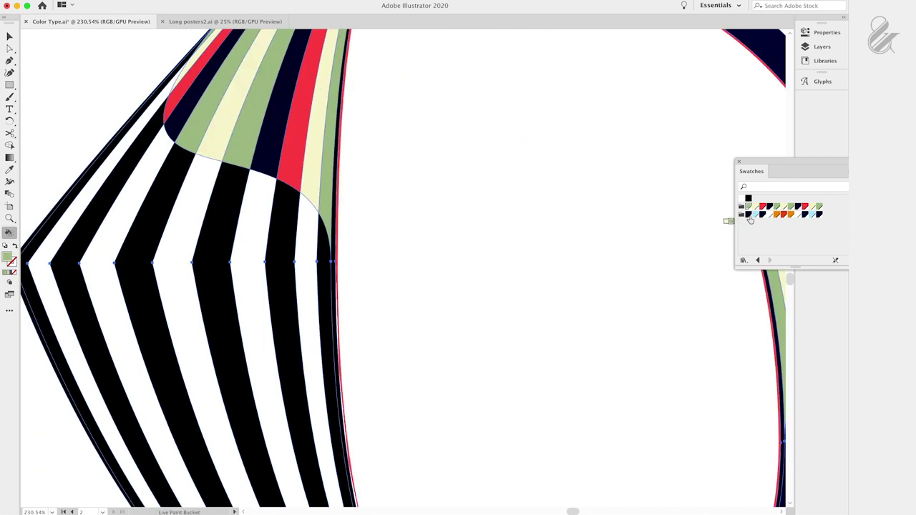
{"action": "key", "text": "Right"}
{"action": "left_click", "coordinate": [328, 348]}
{"action": "key", "text": "Right"}
{"action": "left_click", "coordinate": [309, 351]}
{"action": "key", "text": "Right"}
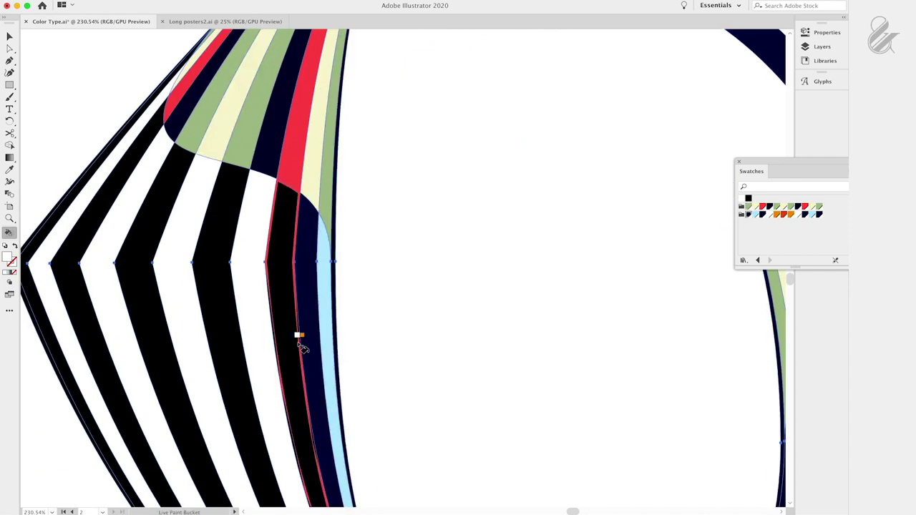
{"action": "left_click", "coordinate": [290, 349]}
Live-paint the middle stripes in the tapered leg's lower section orange, orange-red, orange and white.
{"action": "key", "text": "Right"}
{"action": "left_click", "coordinate": [267, 352]}
{"action": "key", "text": "Right"}
{"action": "left_click", "coordinate": [233, 355]}
{"action": "key", "text": "Right"}
{"action": "left_click", "coordinate": [185, 355]}
{"action": "key", "text": "Right"}
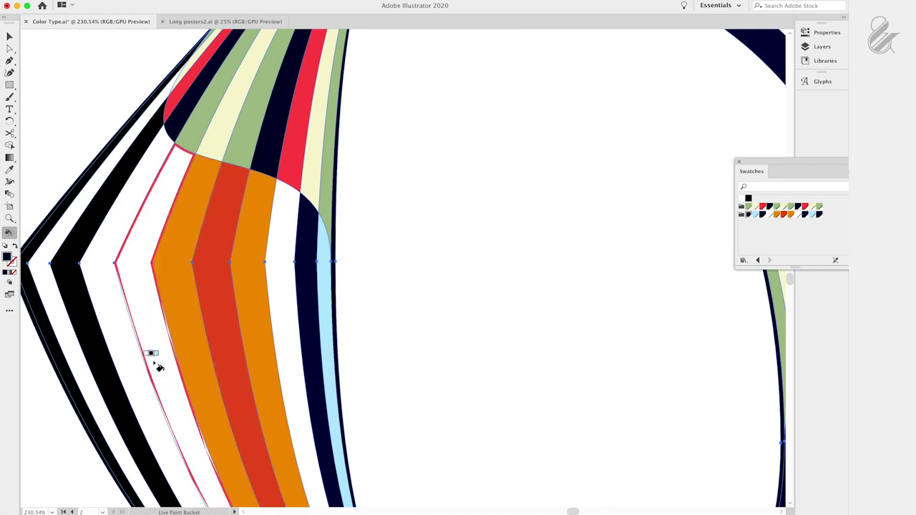
Live-paint the outer stripes in the tapered leg's lower section navy, light blue and navy, including the thin outer edge.
{"action": "key", "text": "Right"}
{"action": "left_click", "coordinate": [129, 354]}
{"action": "key", "text": "Right"}
{"action": "left_click", "coordinate": [99, 365]}
{"action": "key", "text": "Left"}
{"action": "left_click", "coordinate": [72, 368]}
{"action": "left_click", "coordinate": [69, 380]}
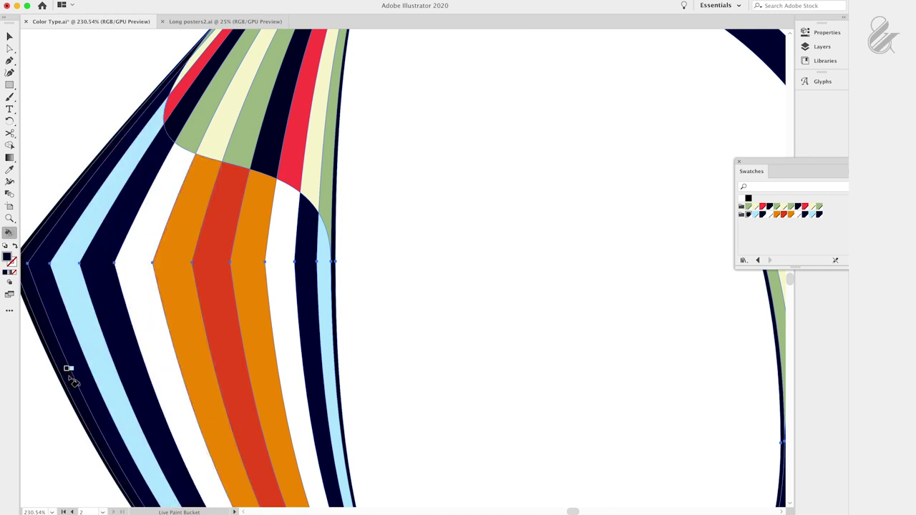
{"action": "scroll", "coordinate": [69, 380], "scroll_direction": "left", "scroll_amount": 5}
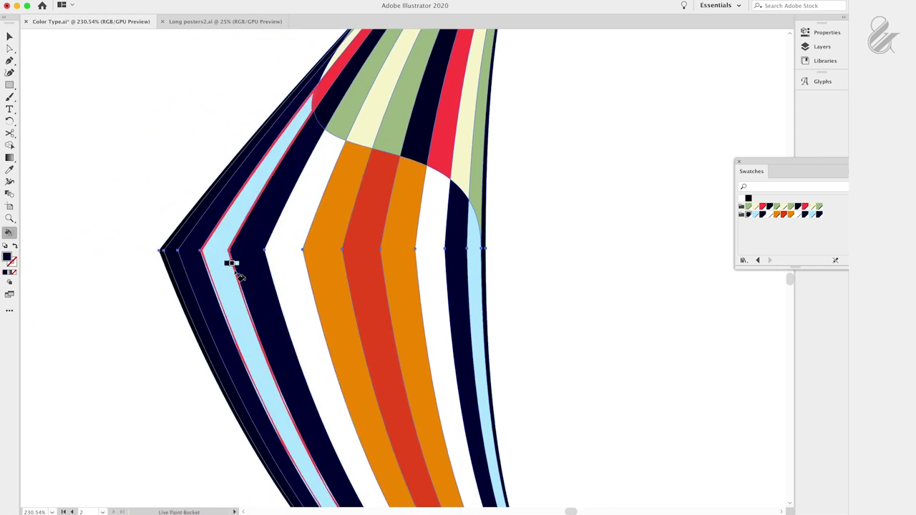
{"action": "left_click", "coordinate": [302, 299], "text": "alt"}
{"action": "left_click", "coordinate": [190, 296]}
Deselect the lettering and fill the poster's white background with cream from the first swatch group.
{"action": "left_click_drag", "start_coordinate": [377, 225], "coordinate": [274, 213]}
{"action": "left_click", "coordinate": [274, 215], "text": "alt+super"}
{"action": "left_click", "coordinate": [274, 216], "text": "alt+super"}
{"action": "left_click", "coordinate": [426, 323], "text": "alt+super"}
{"action": "left_click_drag", "start_coordinate": [559, 284], "coordinate": [320, 298]}
{"action": "left_click", "coordinate": [319, 298], "text": "alt+super"}
{"action": "left_click", "coordinate": [320, 299], "text": "alt+super"}
{"action": "left_click_drag", "start_coordinate": [524, 219], "coordinate": [331, 307]}
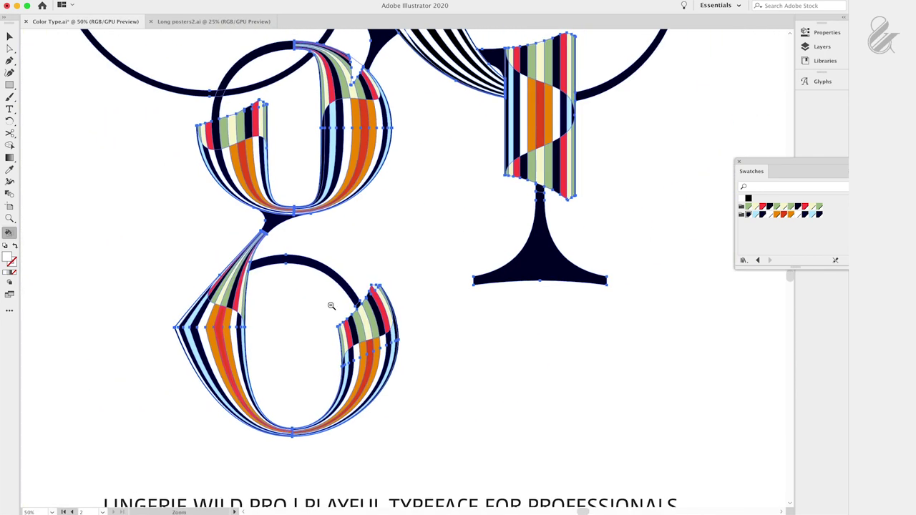
{"action": "left_click", "coordinate": [331, 307], "text": "alt+super"}
{"action": "left_click_drag", "start_coordinate": [446, 181], "coordinate": [394, 305]}
{"action": "key", "text": "super+shift+a"}
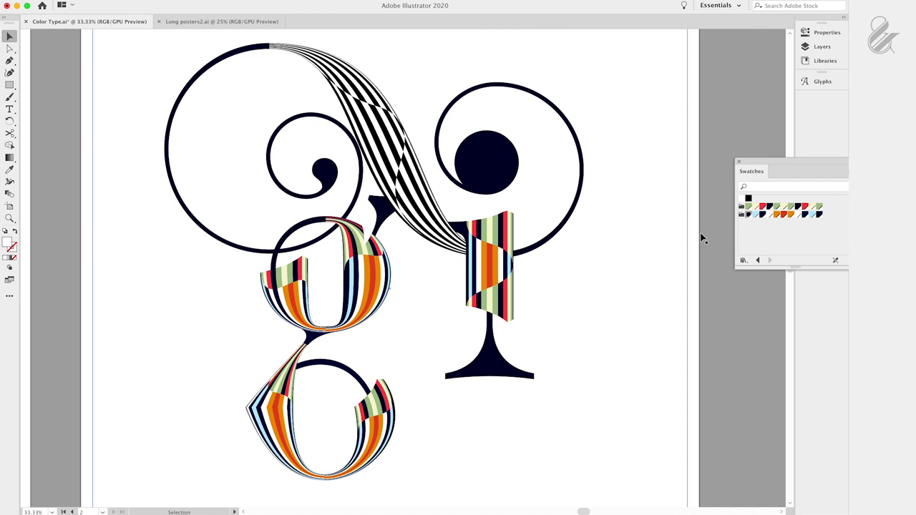
{"action": "left_click", "coordinate": [606, 315]}
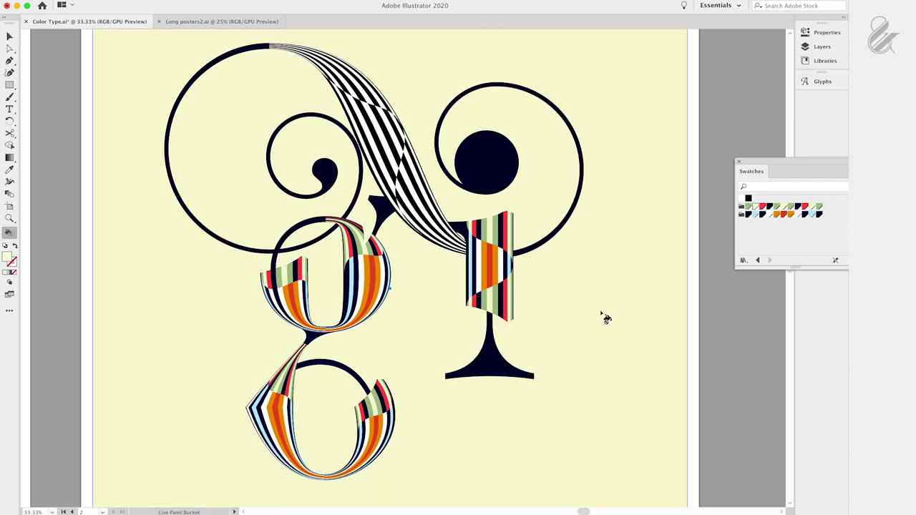
Live-paint the outermost stripes in the diagonal band's upper section green, cream, red and navy from the first swatch group.
{"action": "key", "text": "space"}
{"action": "left_click_drag", "start_coordinate": [584, 335], "coordinate": [598, 331]}
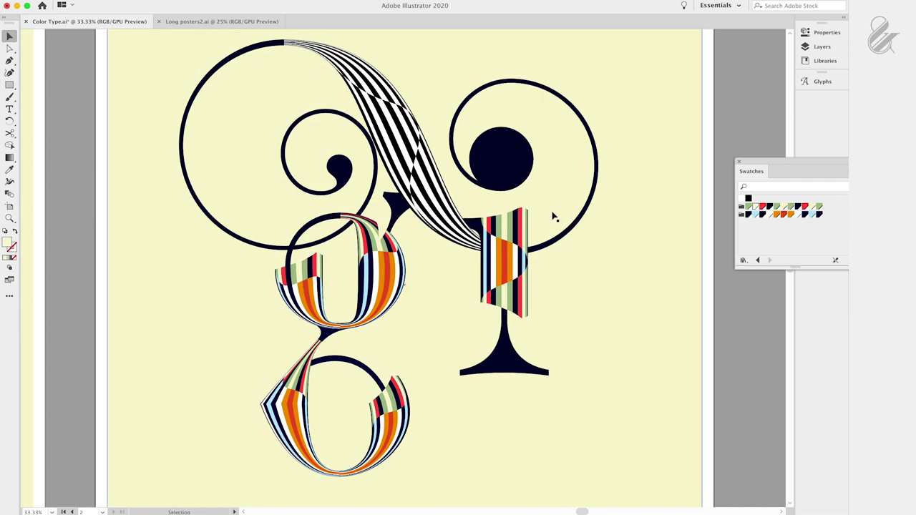
{"action": "key", "text": "super+space"}
{"action": "left_click_drag", "start_coordinate": [402, 118], "coordinate": [459, 205]}
{"action": "key", "text": "space"}
{"action": "key", "text": "super+space"}
{"action": "left_click_drag", "start_coordinate": [422, 204], "coordinate": [499, 212]}
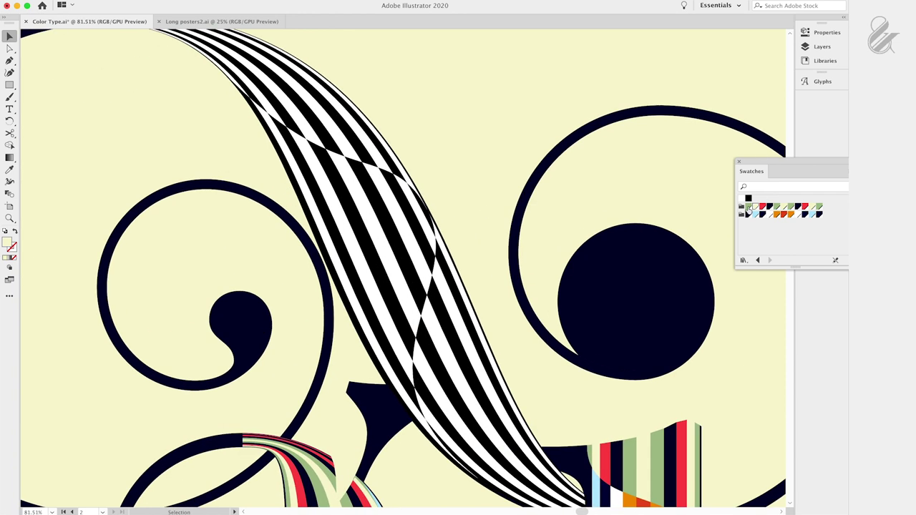
{"action": "key", "text": "k"}
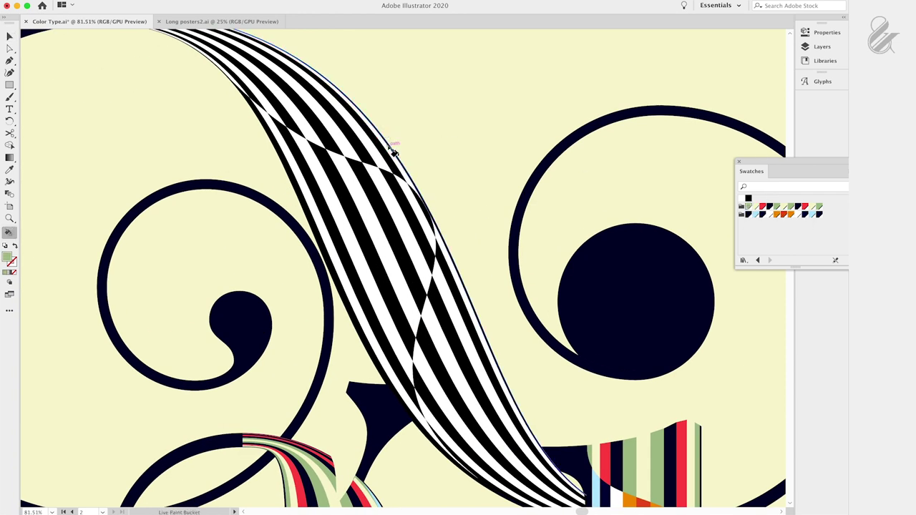
{"action": "key", "text": "Right"}
{"action": "left_click", "coordinate": [380, 148]}
{"action": "key", "text": "Right"}
{"action": "left_click", "coordinate": [373, 149]}
{"action": "key", "text": "Right"}
{"action": "left_click", "coordinate": [360, 149]}
Live-paint the middle stripes in the diagonal band's upper section green, cream, green and navy.
{"action": "key", "text": "Right"}
{"action": "left_click", "coordinate": [347, 147]}
{"action": "key", "text": "Right"}
{"action": "left_click", "coordinate": [328, 139]}
{"action": "key", "text": "Right"}
{"action": "left_click", "coordinate": [309, 130]}
{"action": "key", "text": "Right"}
{"action": "left_click", "coordinate": [288, 118]}
Live-paint the innermost stripes in the diagonal band's upper section red, cream and green.
{"action": "key", "text": "Right"}
{"action": "left_click", "coordinate": [269, 106]}
{"action": "left_click_drag", "start_coordinate": [269, 106], "coordinate": [315, 185]}
{"action": "key", "text": "Right"}
{"action": "left_click", "coordinate": [299, 171]}
{"action": "key", "text": "Right"}
{"action": "left_click", "coordinate": [285, 163]}
Live-paint the first stripes in the diagonal band's lower section green, cream, red and navy from the first swatch group.
{"action": "left_click_drag", "start_coordinate": [360, 280], "coordinate": [173, 54]}
{"action": "left_click", "coordinate": [749, 207]}
{"action": "left_click", "coordinate": [317, 142]}
{"action": "key", "text": "Right"}
{"action": "left_click", "coordinate": [311, 144]}
{"action": "key", "text": "Right"}
{"action": "left_click", "coordinate": [308, 161]}
{"action": "key", "text": "Right"}
{"action": "left_click", "coordinate": [308, 182]}
Live-paint the middle stripes in the diagonal band's lower section green, cream and green.
{"action": "key", "text": "Right"}
{"action": "left_click", "coordinate": [301, 207]}
{"action": "key", "text": "Right"}
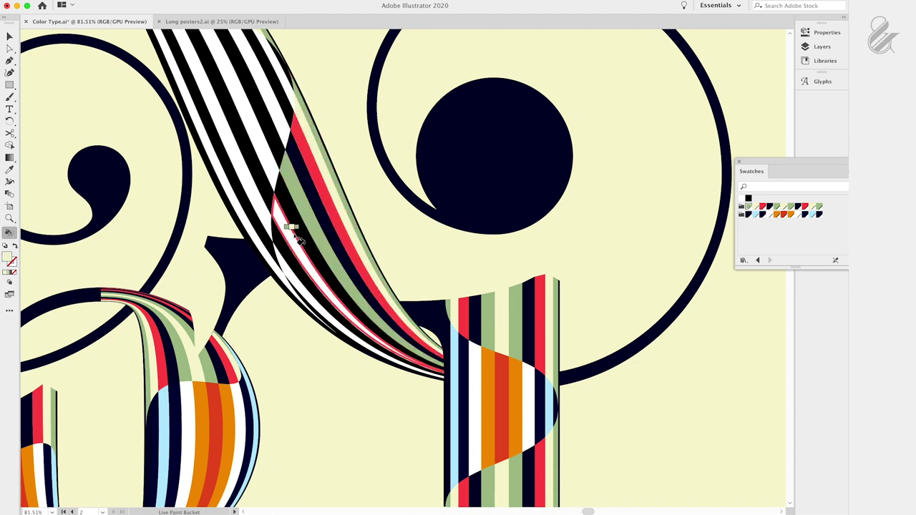
{"action": "left_click", "coordinate": [299, 227]}
{"action": "key", "text": "Right"}
{"action": "left_click", "coordinate": [298, 242]}
Live-paint the next two stripes in the diagonal band's lower section navy and red.
{"action": "key", "text": "Right"}
{"action": "left_click", "coordinate": [287, 251]}
{"action": "key", "text": "Right"}
{"action": "left_click", "coordinate": [296, 281]}
{"action": "key", "text": "Right"}
{"action": "left_click_drag", "start_coordinate": [298, 284], "coordinate": [216, 191]}
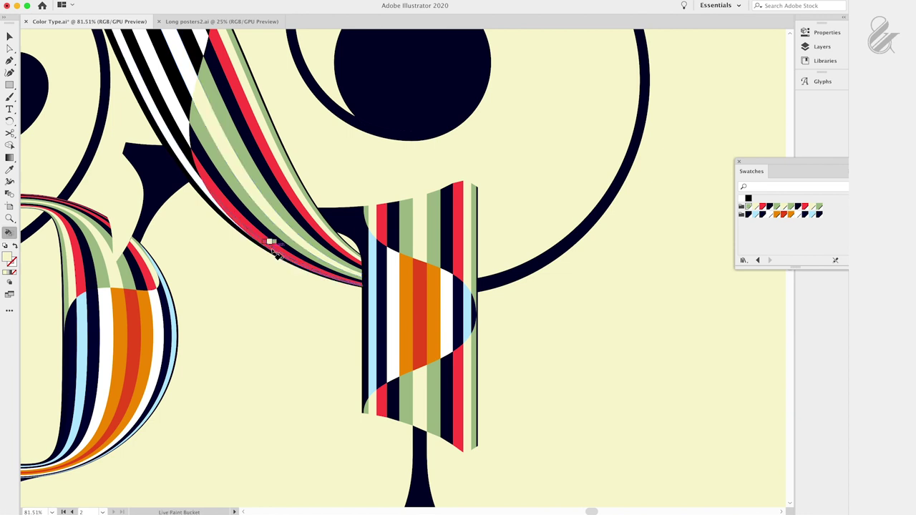
Live-paint the first stripes in the diagonal band's central section light blue, navy and white from the second swatch group.
{"action": "scroll", "coordinate": [666, 222], "scroll_direction": "up", "scroll_amount": 3}
{"action": "scroll", "coordinate": [666, 222], "scroll_direction": "left", "scroll_amount": 3}
{"action": "scroll", "coordinate": [425, 292], "scroll_direction": "up", "scroll_amount": 5}
{"action": "scroll", "coordinate": [425, 293], "scroll_direction": "left", "scroll_amount": 4}
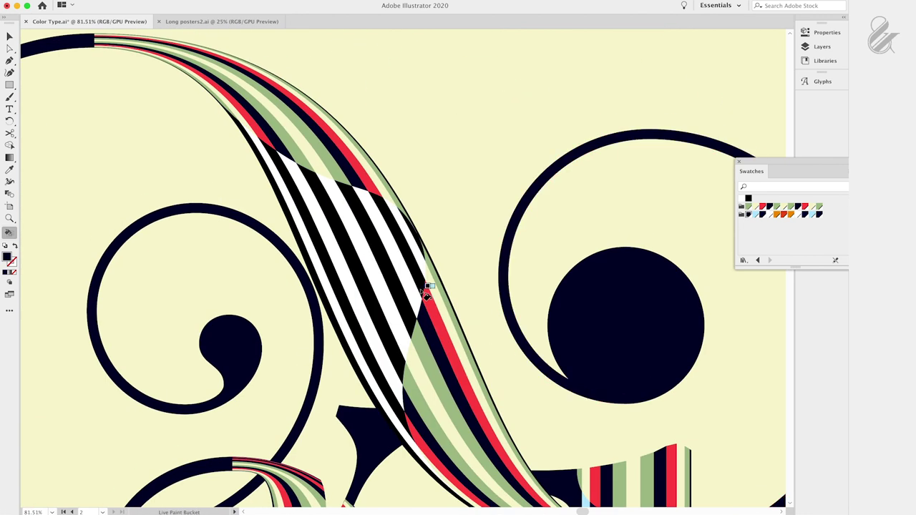
{"action": "left_click", "coordinate": [408, 251]}
{"action": "key", "text": "Right"}
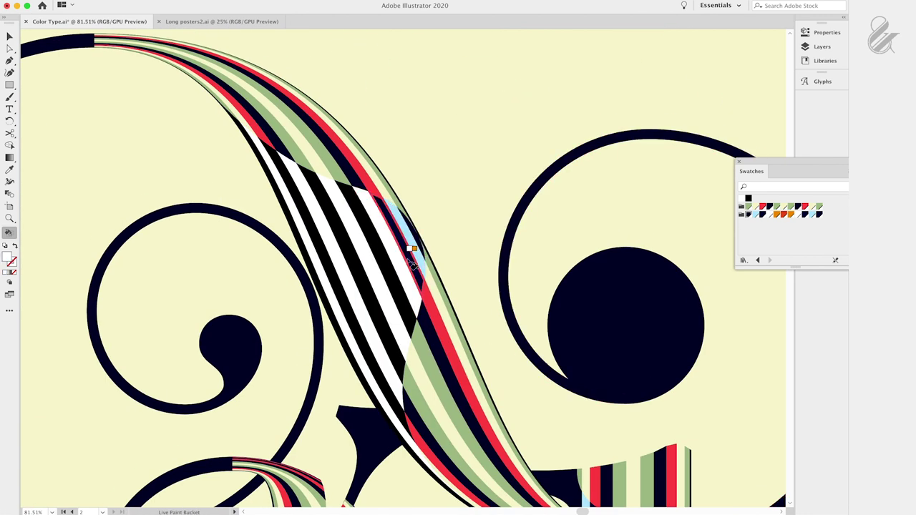
{"action": "key", "text": "Right"}
{"action": "left_click", "coordinate": [386, 264]}
Live-paint the middle stripes in the diagonal band's central section orange, orange-red and orange.
{"action": "key", "text": "Right"}
{"action": "left_click", "coordinate": [374, 278]}
{"action": "key", "text": "Right"}
{"action": "left_click", "coordinate": [364, 283]}
{"action": "key", "text": "Right"}
{"action": "key", "text": "Right"}
Live-paint the last stripes in the diagonal band's central section white, navy, light blue and navy.
{"action": "left_click", "coordinate": [344, 299]}
{"action": "key", "text": "Right"}
{"action": "left_click", "coordinate": [336, 307]}
{"action": "key", "text": "Right"}
{"action": "left_click", "coordinate": [332, 310]}
Examine the coloured lettering across the whole poster.
{"action": "left_click", "coordinate": [325, 296], "text": "alt+super"}
{"action": "left_click_drag", "start_coordinate": [325, 297], "coordinate": [405, 394]}
{"action": "left_click", "coordinate": [404, 394], "text": "alt+super"}
{"action": "left_click_drag", "start_coordinate": [405, 394], "coordinate": [287, 235]}
{"action": "left_click", "coordinate": [403, 301], "text": "alt+super"}
{"action": "left_click_drag", "start_coordinate": [393, 294], "coordinate": [401, 308]}
{"action": "scroll", "coordinate": [401, 308], "scroll_direction": "down", "scroll_amount": 2}
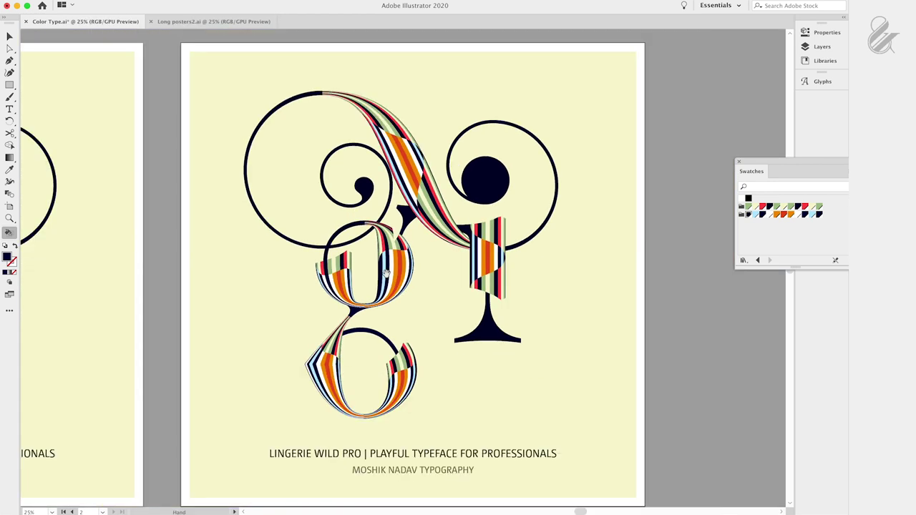